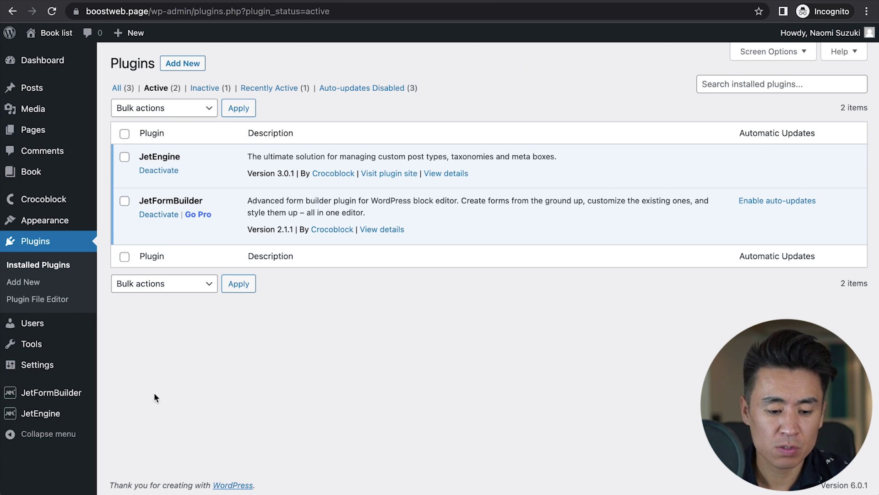
Step: Open the JetEngine dashboard from the WordPress admin sidebar
left_click(39, 415)
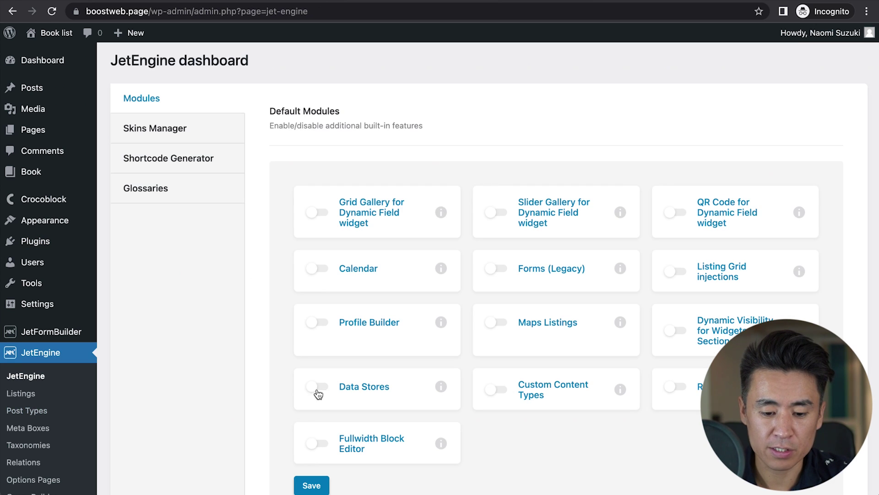
Step: Enable the JetEngine Data Stores module and save the settings
left_click(317, 389)
scroll(291, 476, "down", 3)
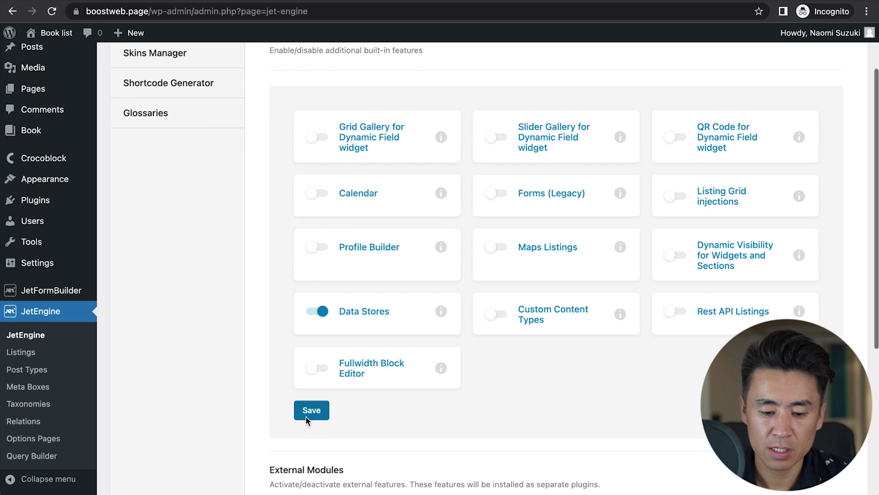
left_click(308, 414)
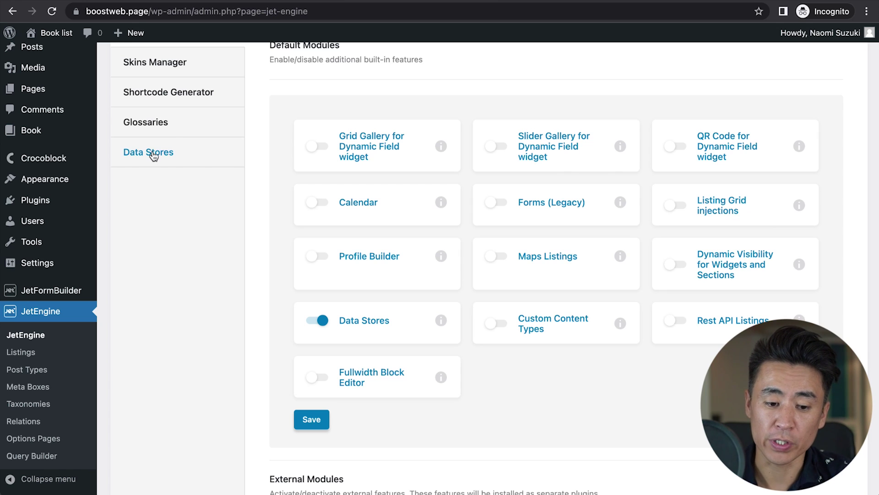
Step: Create and save a data store named Favorites, slug favorites, of type User Metadata
left_click(154, 157)
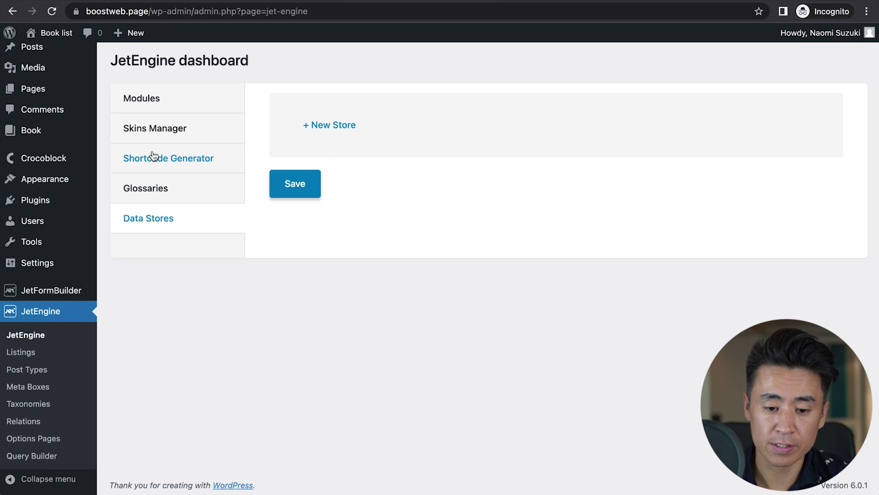
left_click(331, 133)
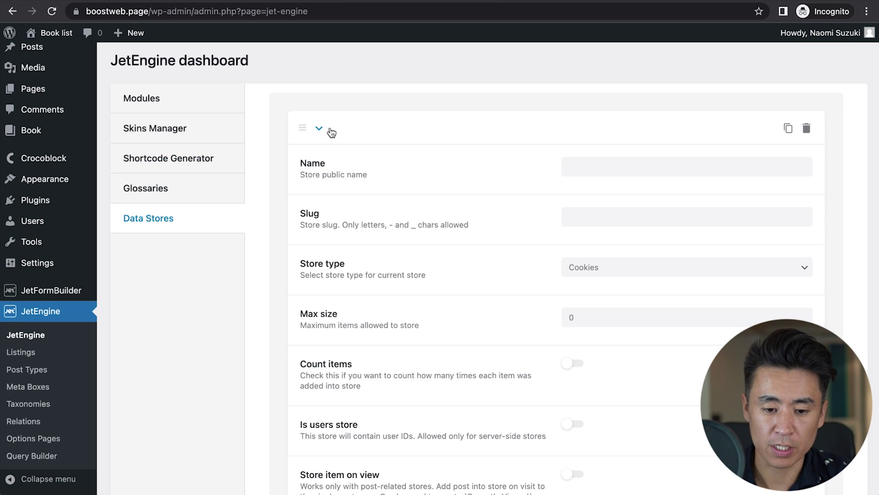
left_click(593, 167)
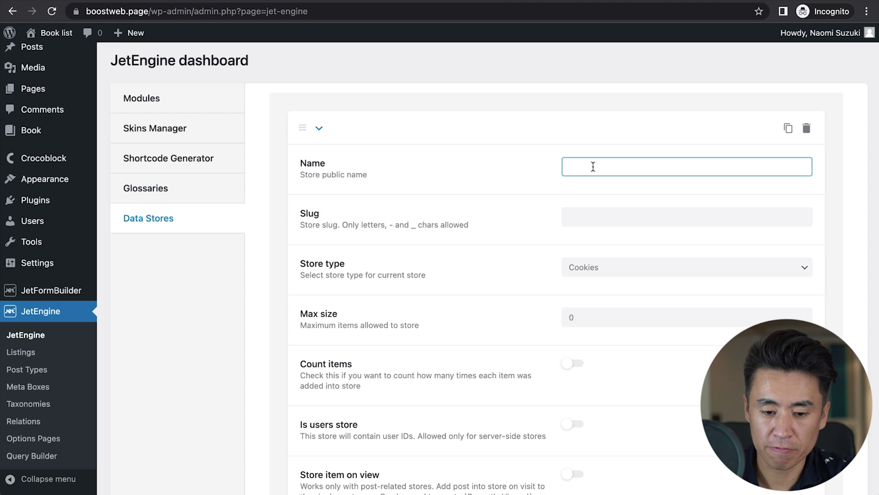
type("Favorites")
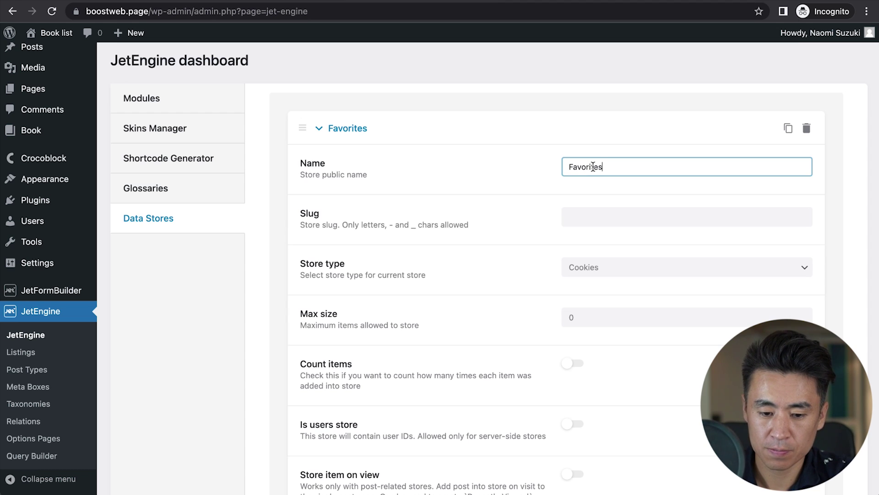
left_click(581, 221)
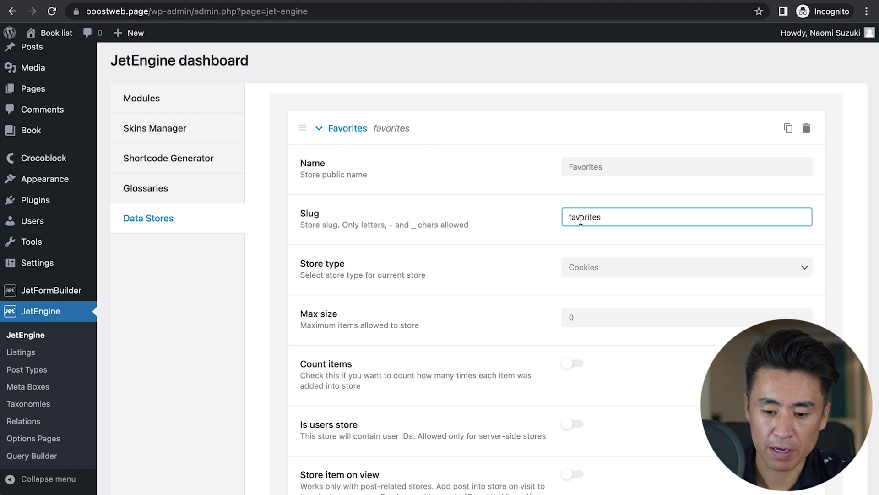
scroll(605, 248, "down", 1)
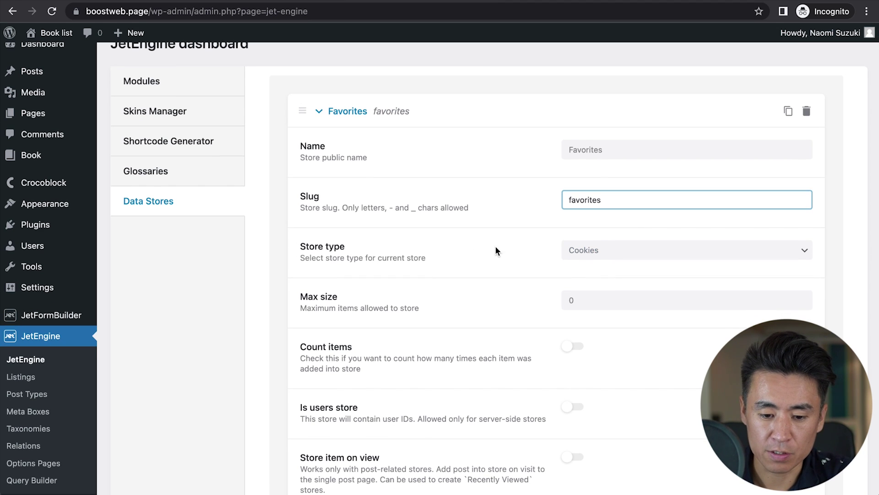
left_click(583, 250)
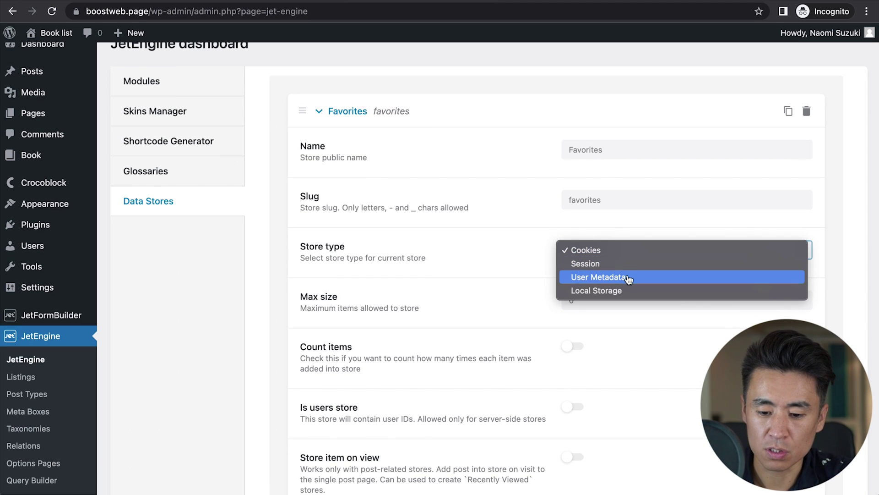
left_click(628, 277)
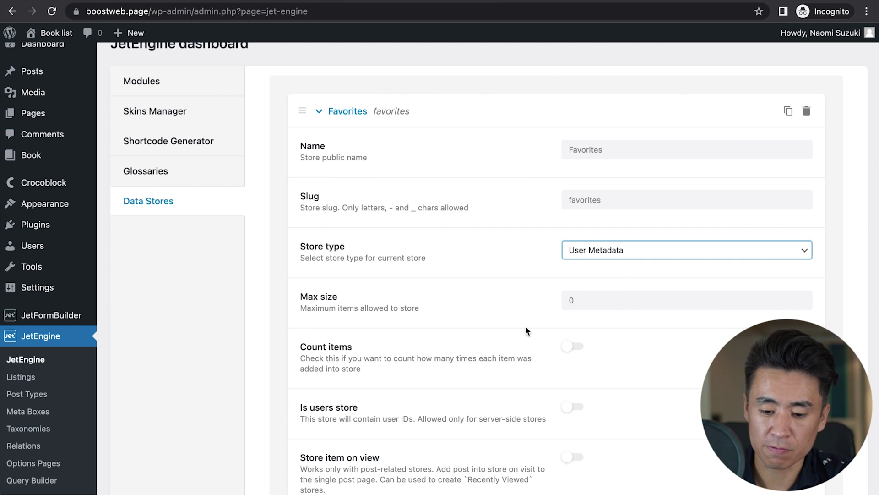
scroll(526, 327, "down", 3)
scroll(526, 333, "down", 3)
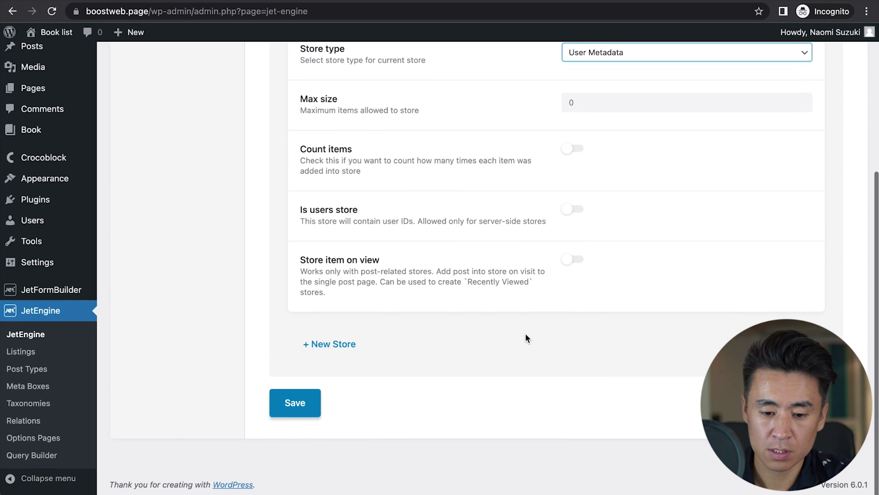
left_click(298, 404)
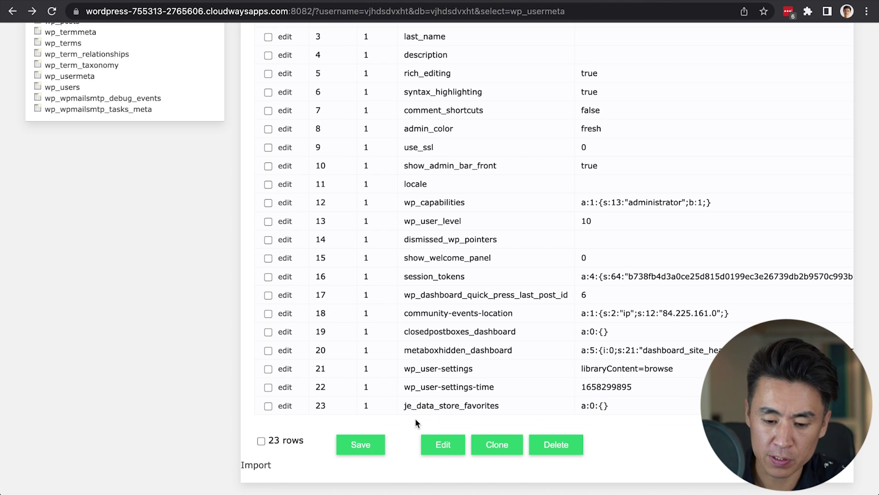
Step: Select the je_data_store_favorites meta key in the wp_usermeta table
left_click_drag(464, 405, 500, 405)
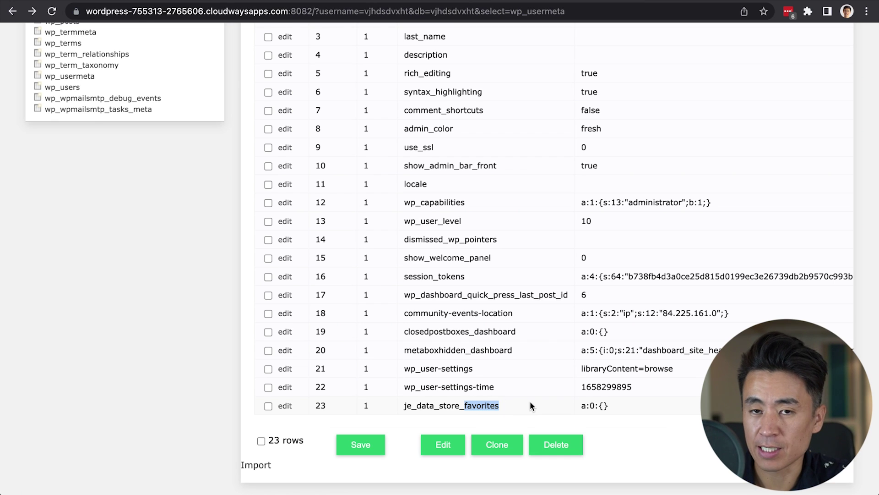
left_click(431, 404)
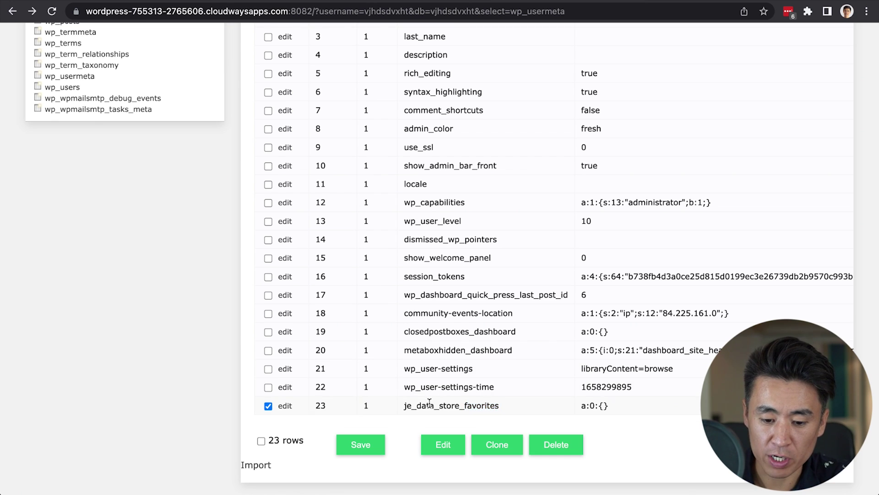
double_click(430, 404)
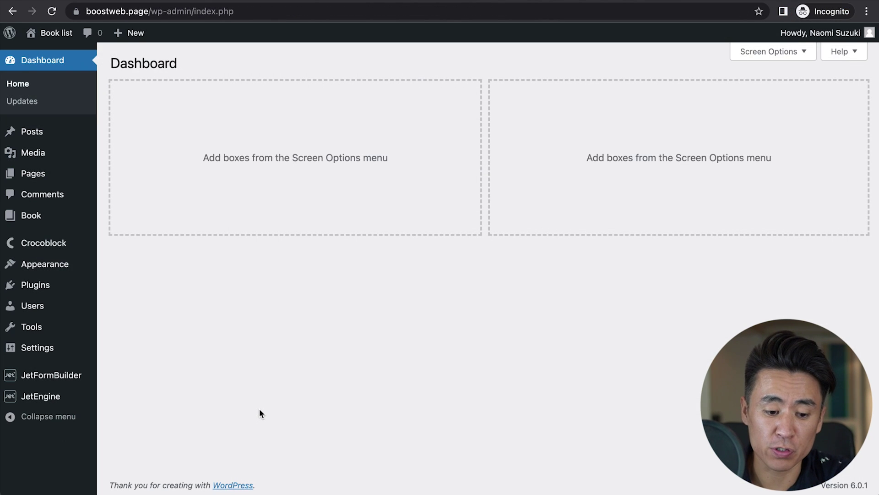
Step: Go to the list of Book posts through JetEngine Post Types
mouse_move(55, 397)
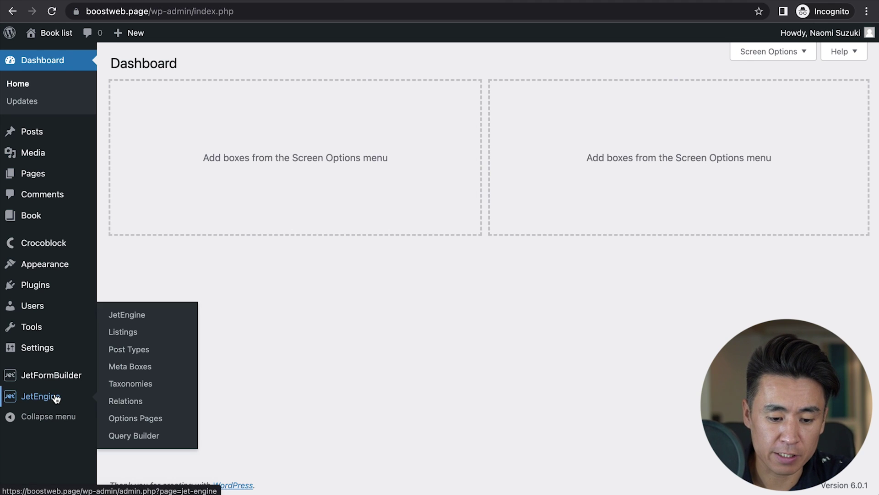
left_click(124, 350)
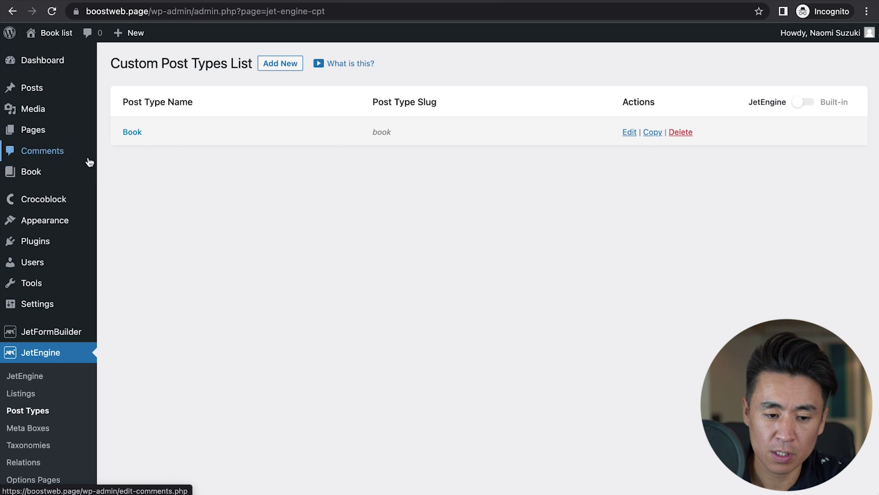
left_click(26, 175)
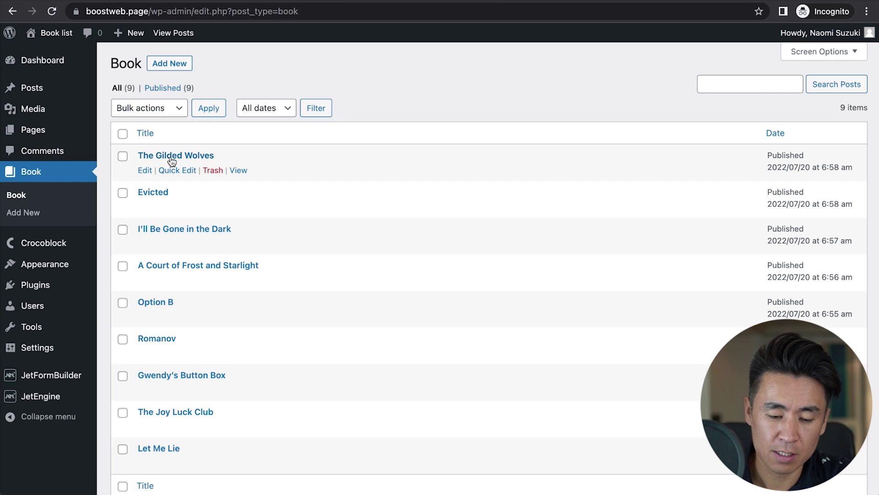
scroll(174, 296, "down", 2)
scroll(174, 297, "up", 2)
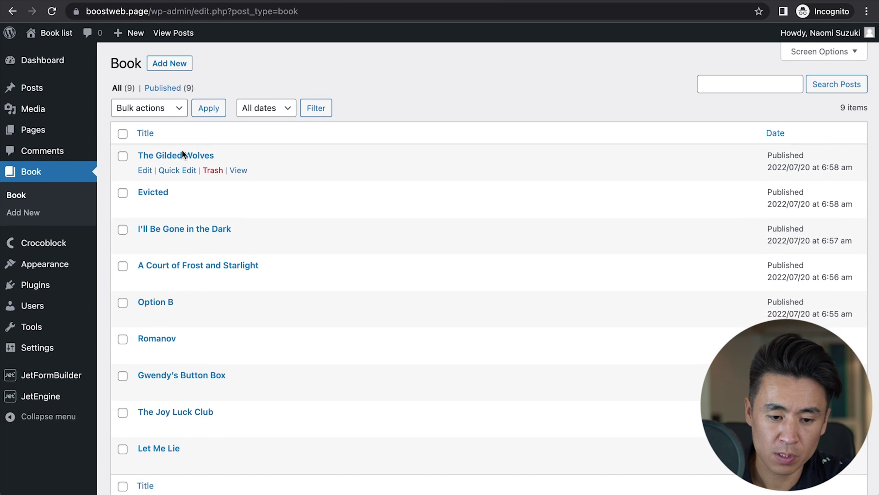
Step: Open The Gilded Wolves, dismiss the welcome guide and expand its Featured image panel
left_click(182, 155)
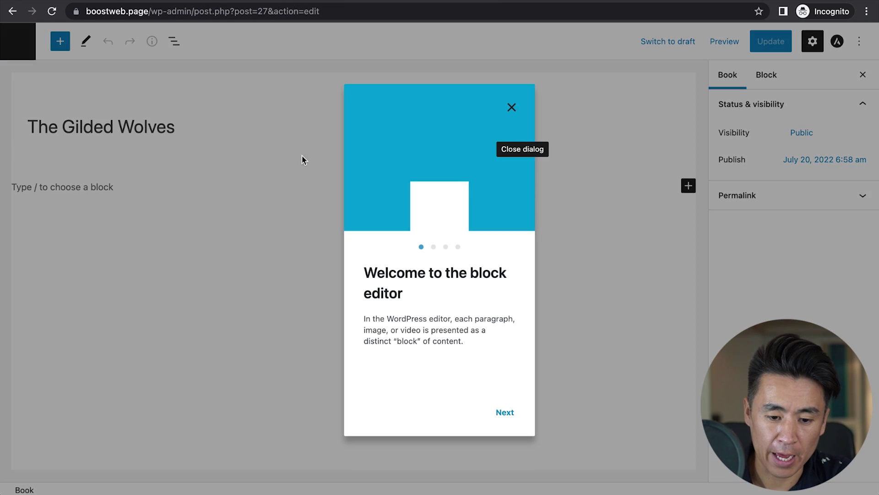
left_click(510, 108)
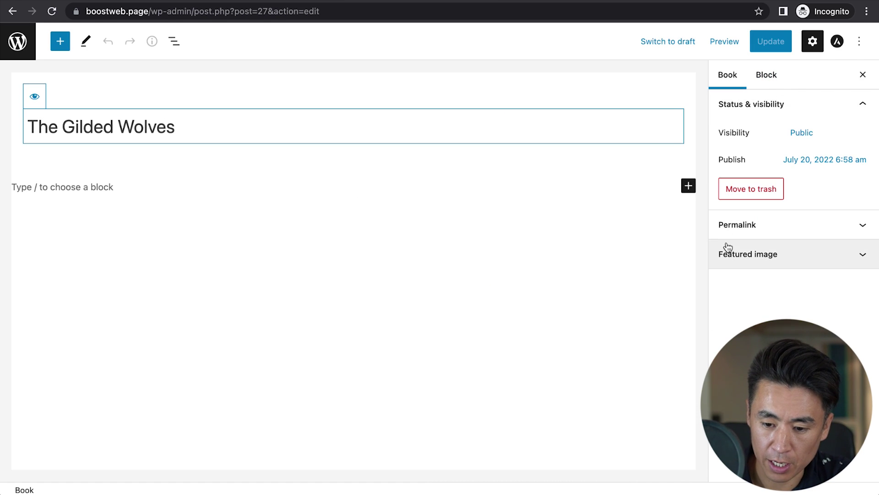
left_click(728, 247)
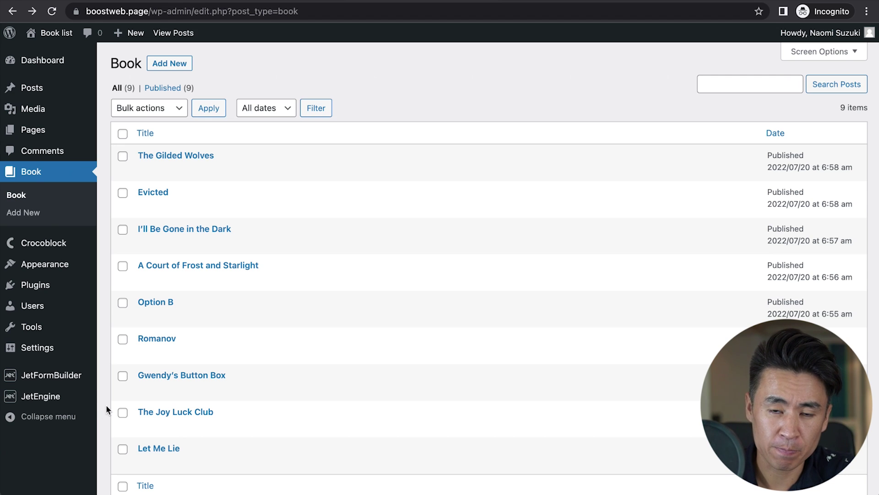
mouse_move(54, 400)
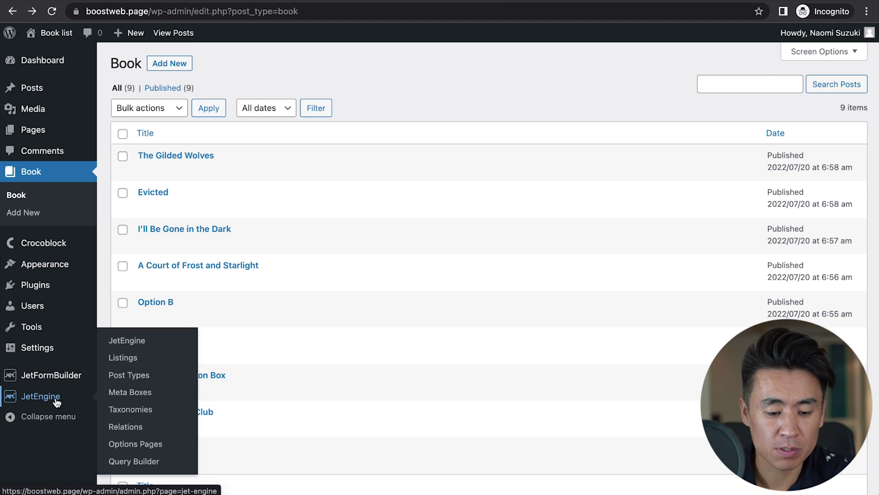
Step: Create a new listing item named 'Book list item' based on the Book post type
left_click(129, 363)
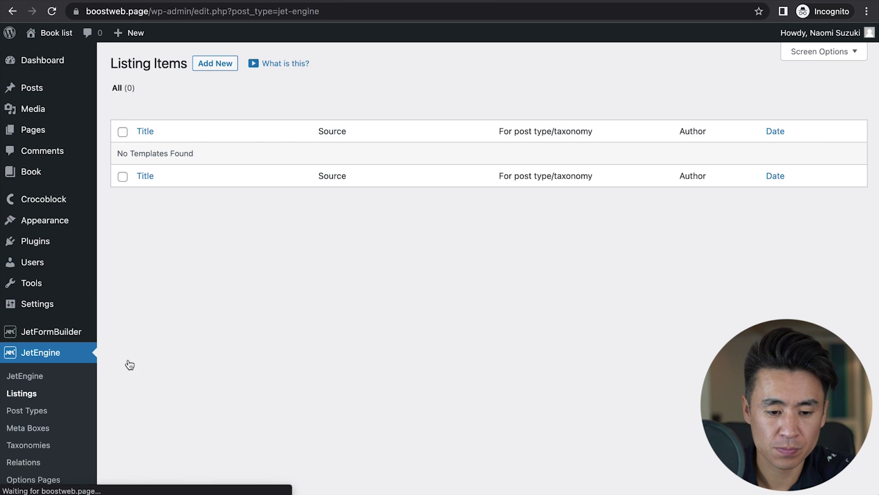
left_click(219, 64)
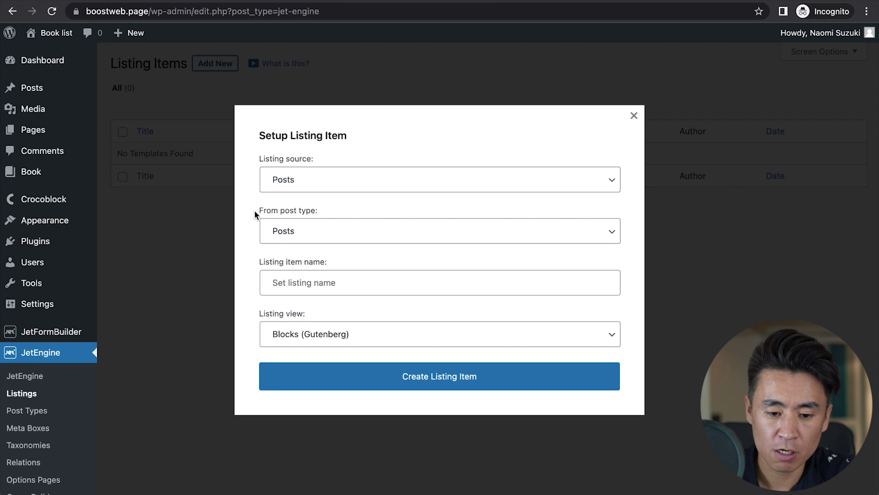
left_click(280, 230)
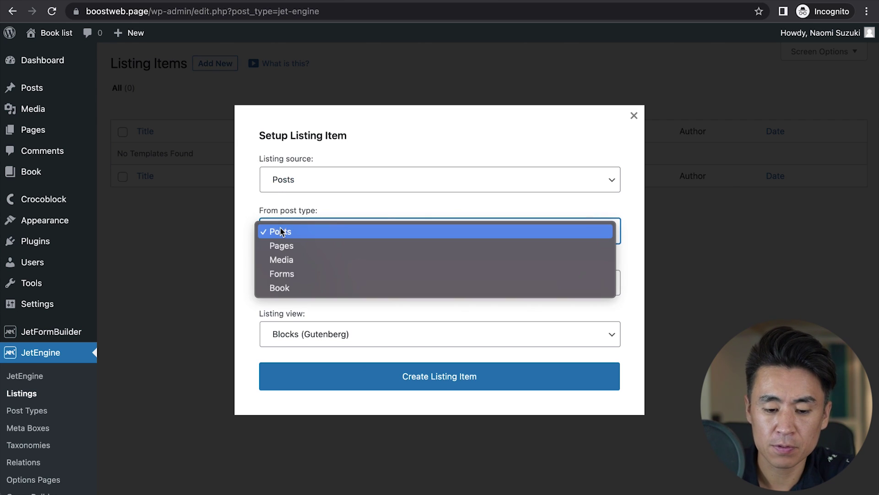
left_click(287, 292)
left_click(285, 281)
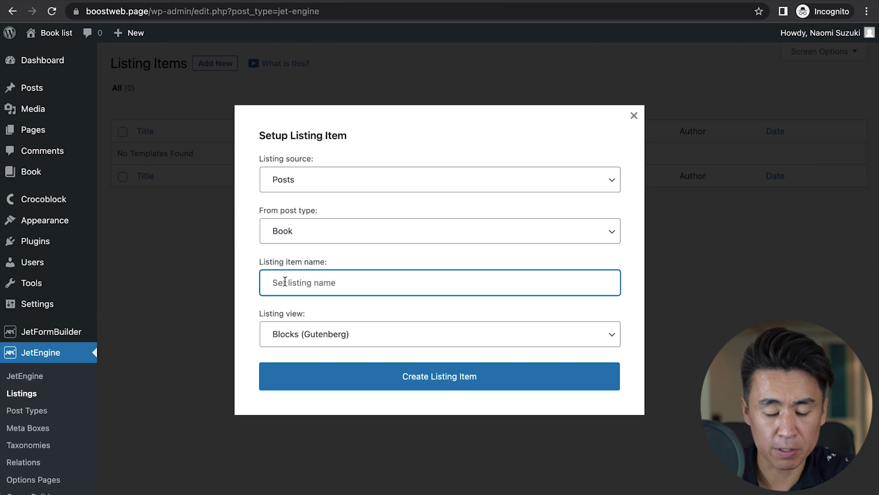
type("Book ")
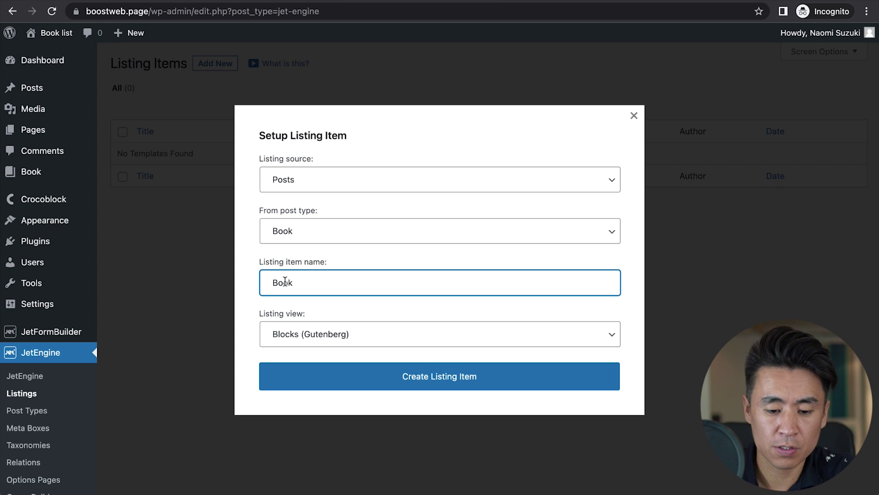
type("list item")
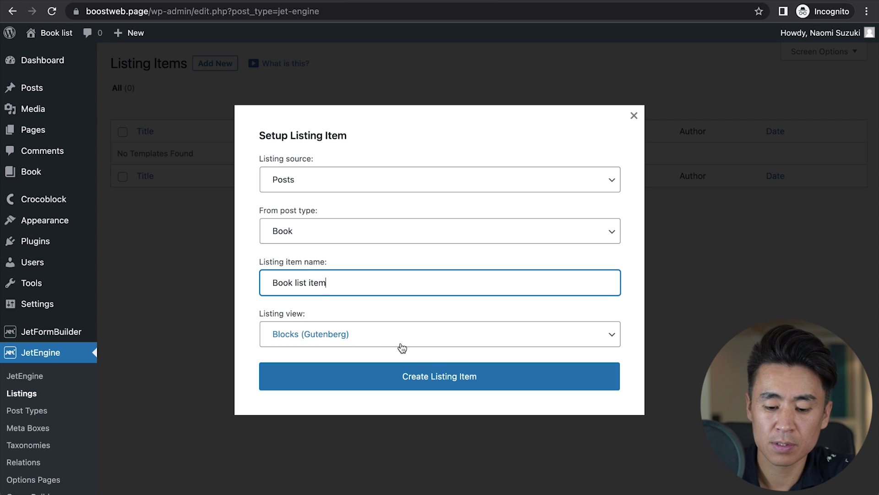
left_click(440, 383)
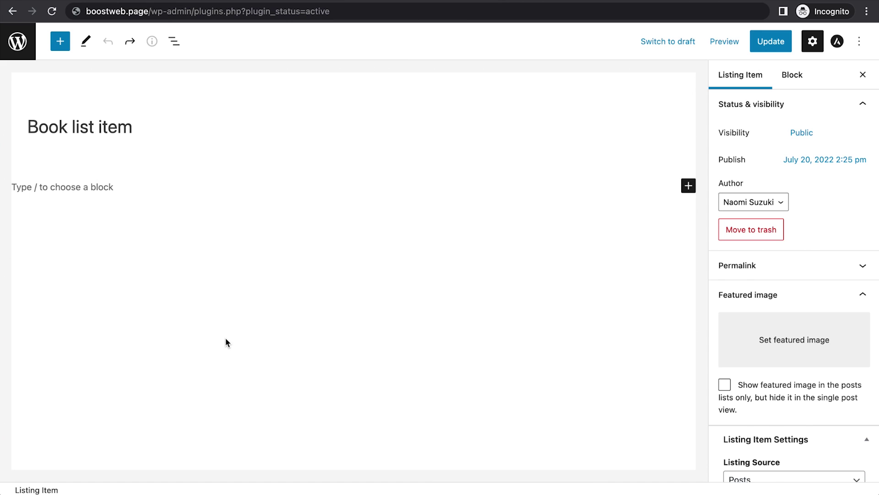
Step: Add a Dynamic Image block showing the book cover to the listing item
left_click(64, 48)
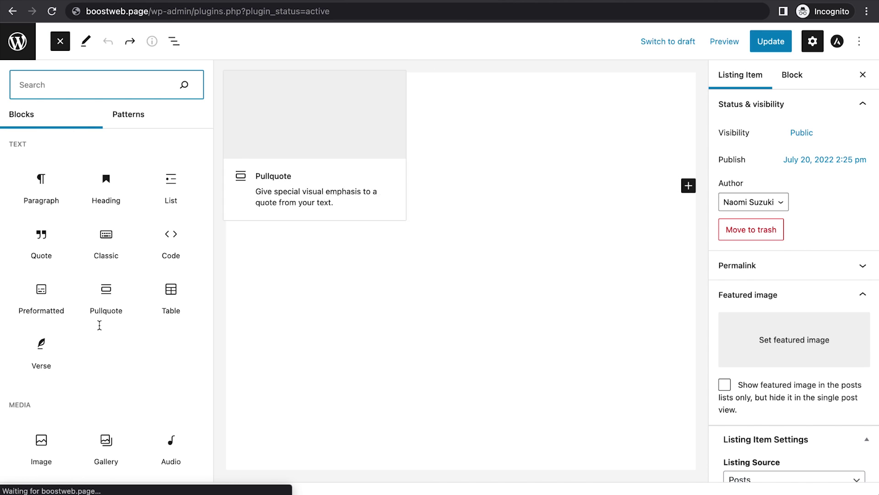
scroll(99, 324, "down", 6)
scroll(99, 324, "down", 6)
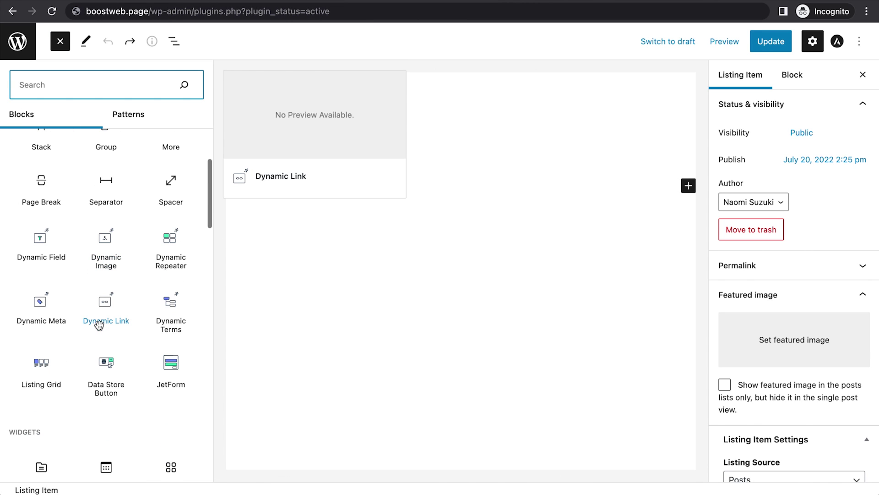
left_click(107, 244)
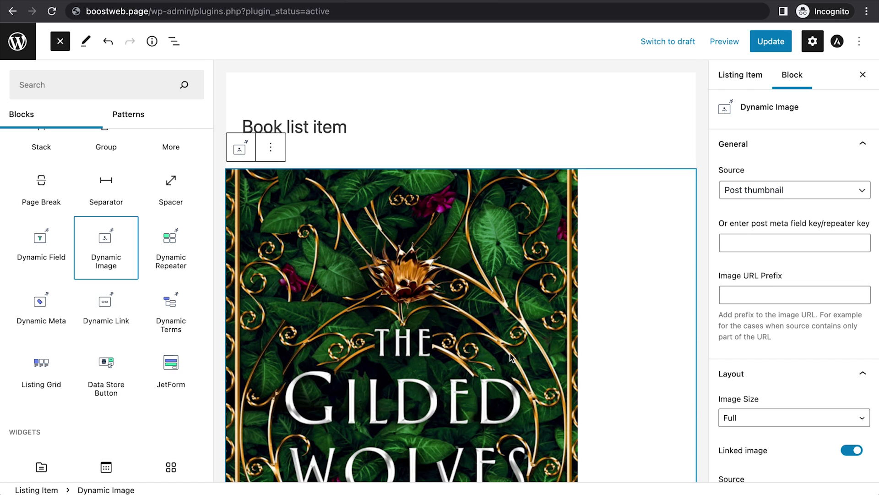
Step: Add a Dynamic Field block showing the post Title as an H3 heading
scroll(512, 357, "down", 5)
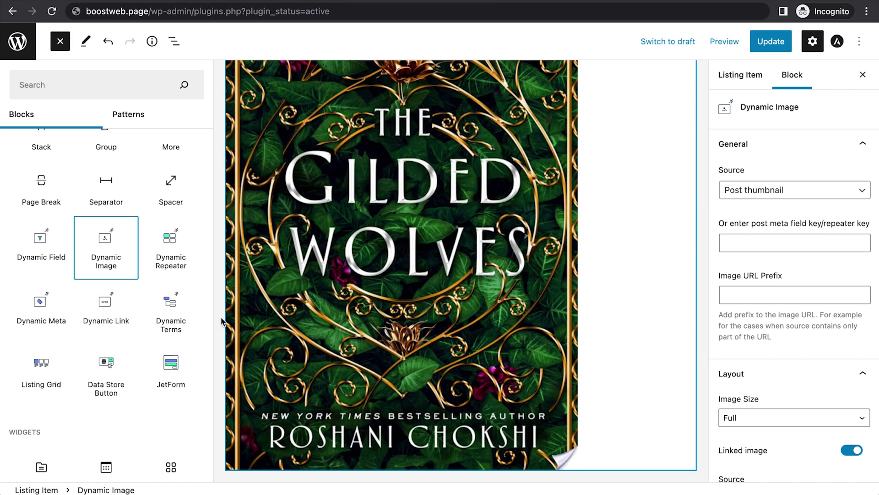
left_click(41, 250)
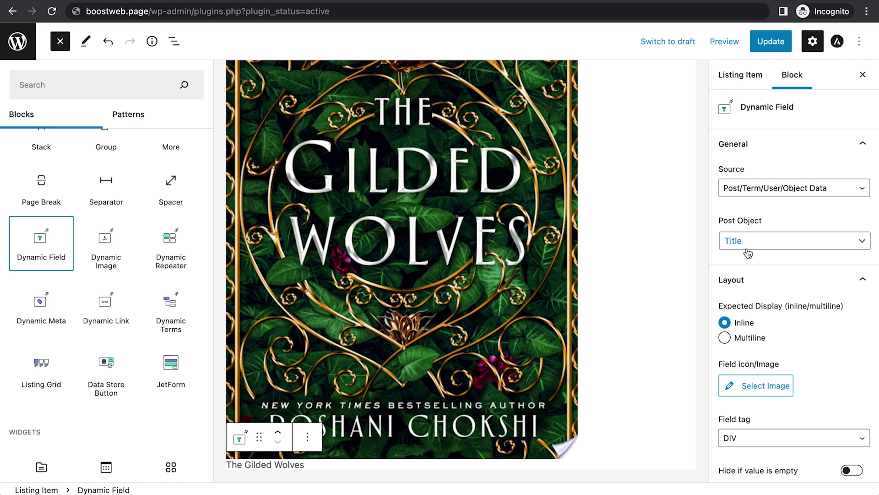
left_click(776, 248)
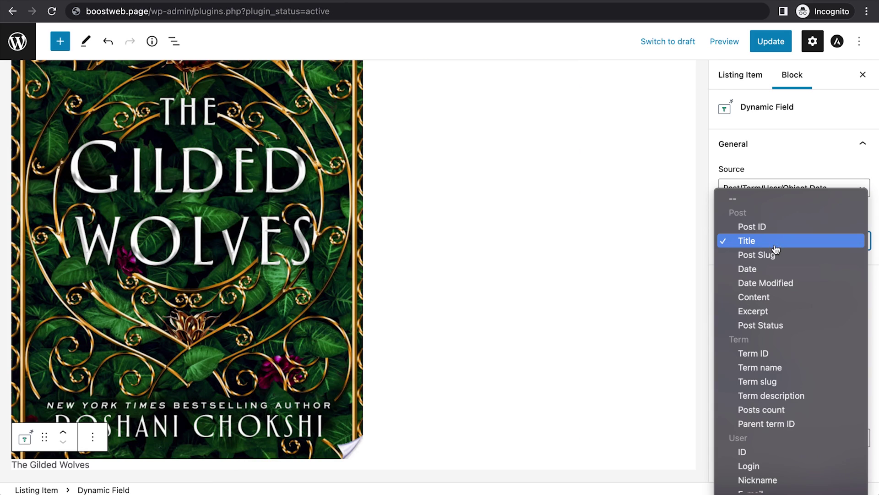
left_click(704, 244)
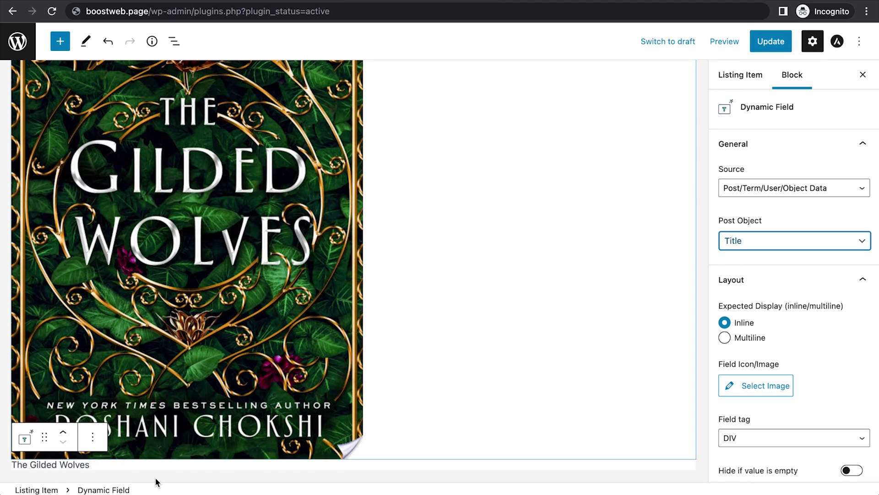
left_click(746, 439)
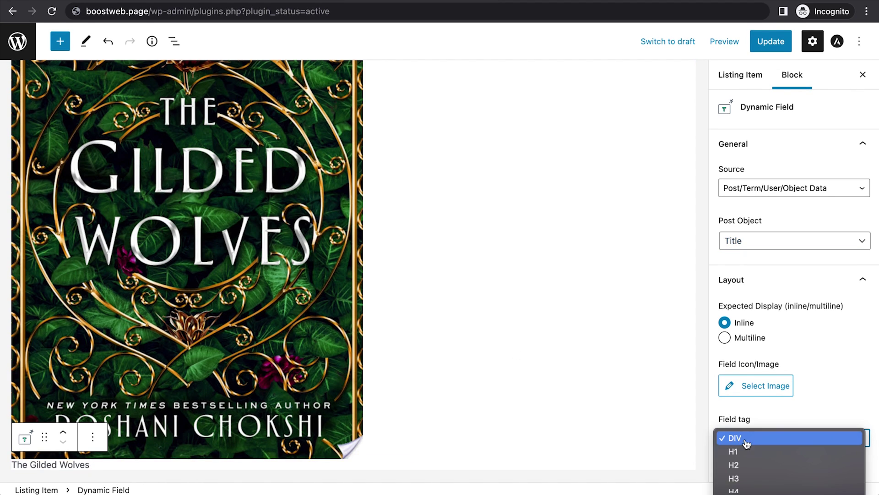
key("Escape")
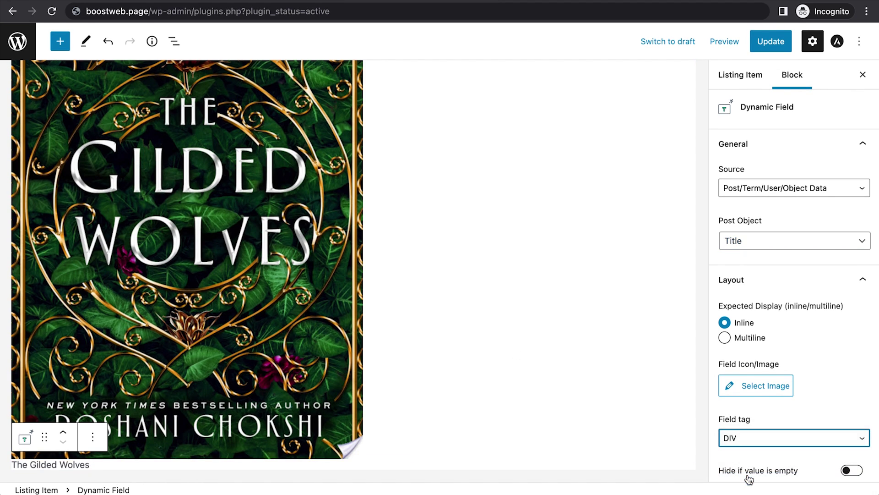
scroll(479, 397, "down", 1)
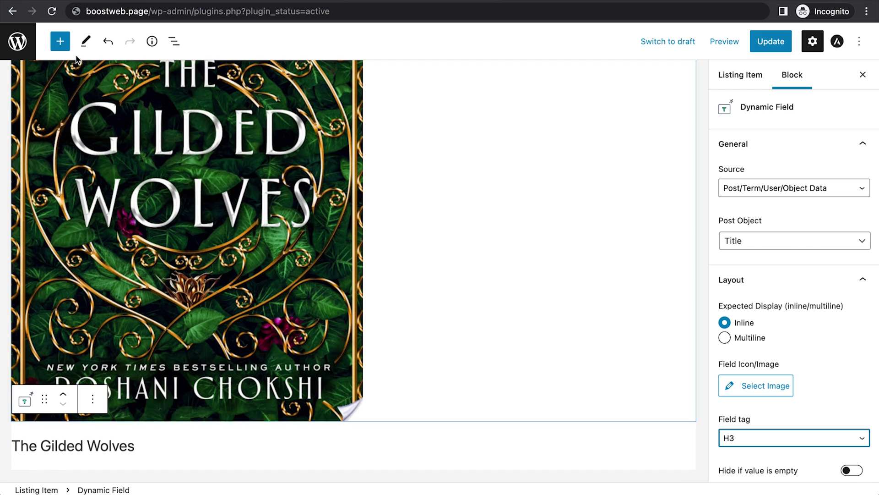
Step: Add a Data Store Button block linked to the Favorites store
left_click(60, 43)
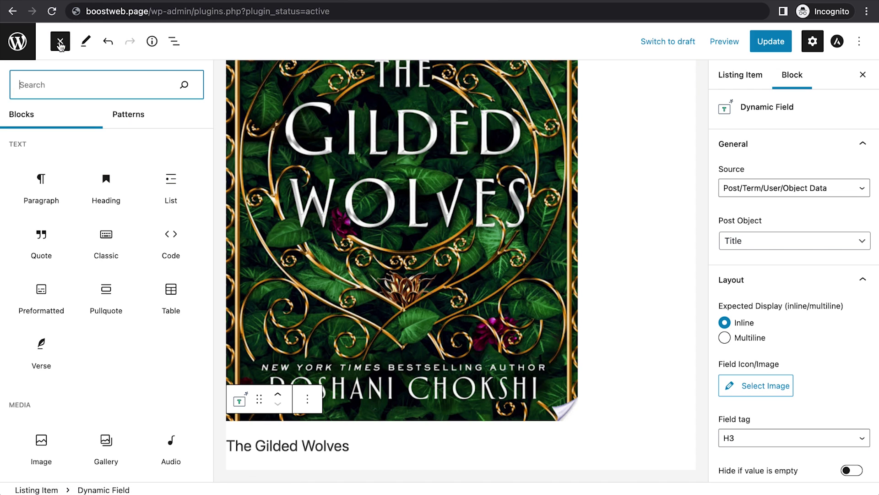
scroll(69, 325, "down", 4)
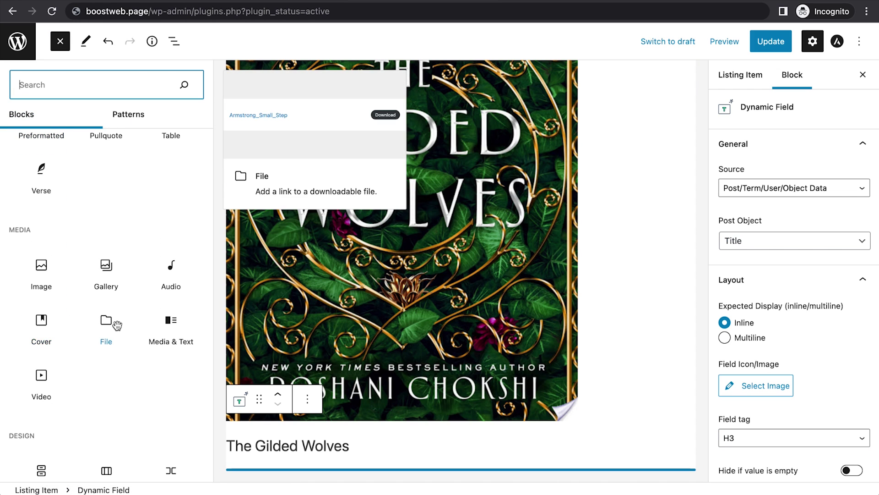
scroll(117, 325, "down", 7)
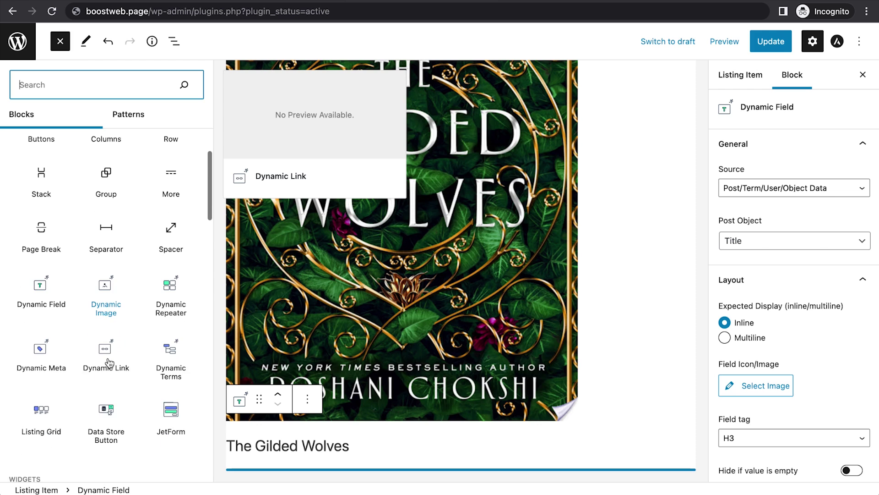
scroll(109, 362, "down", 2)
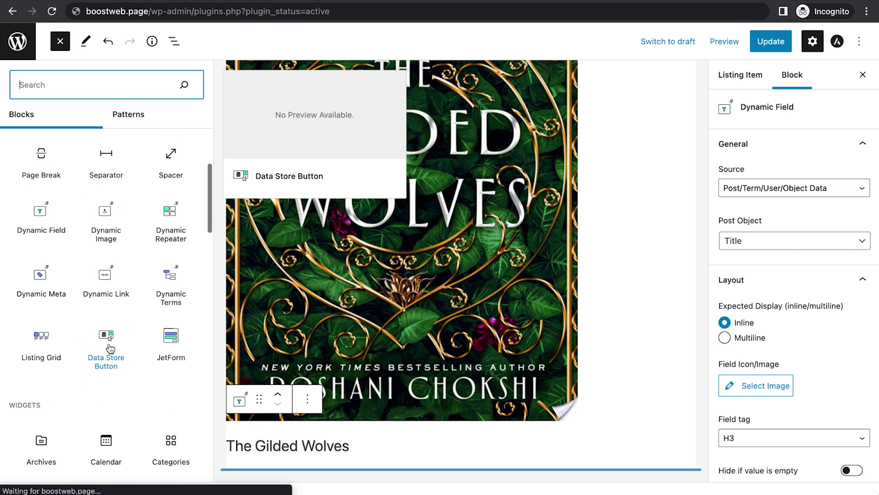
left_click(109, 341)
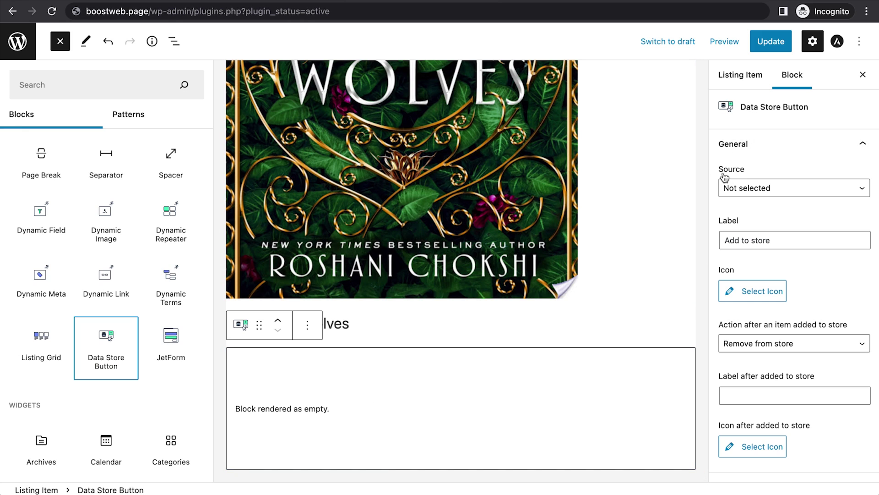
left_click(752, 191)
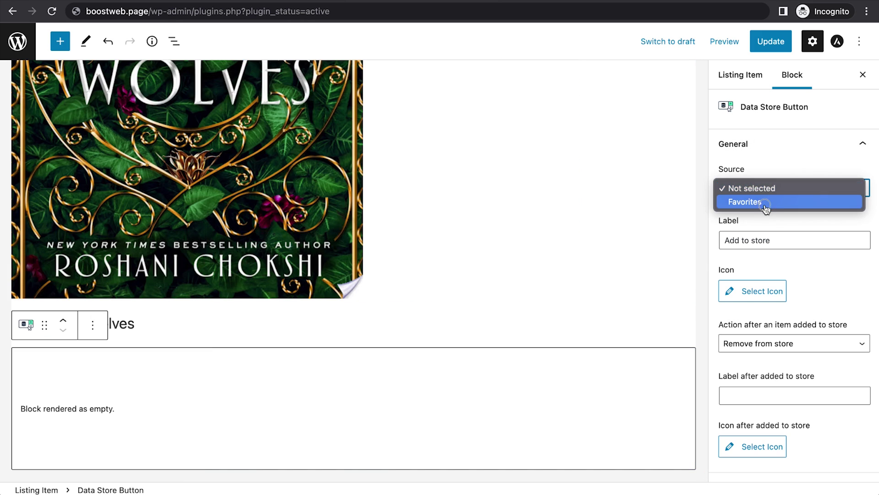
left_click(766, 207)
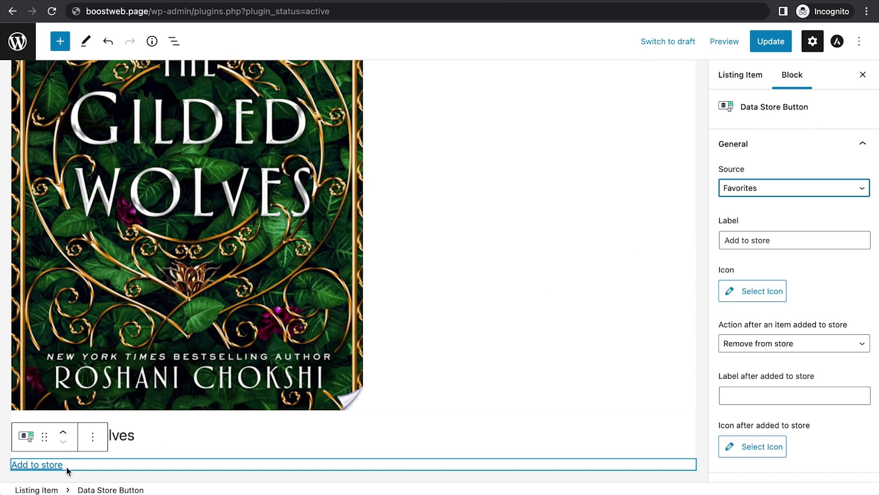
Step: Label the button 'Add to favorites' / 'Remove from favorites' and update the listing item
double_click(757, 241)
key("BackSpace")
type("f")
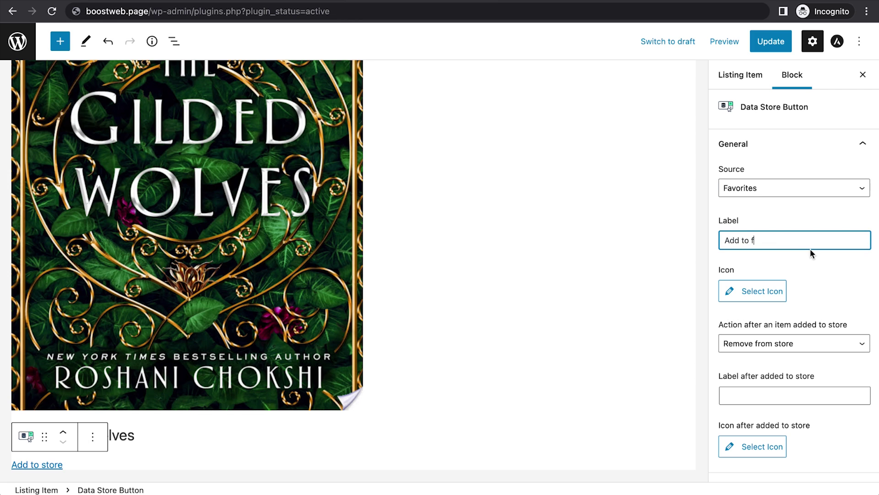
type("avorites")
scroll(773, 342, "down", 1)
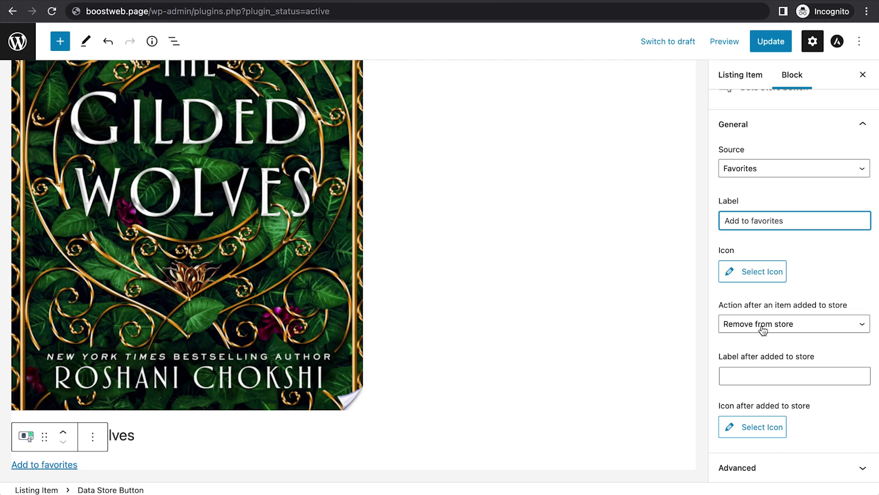
left_click(745, 377)
type("Re")
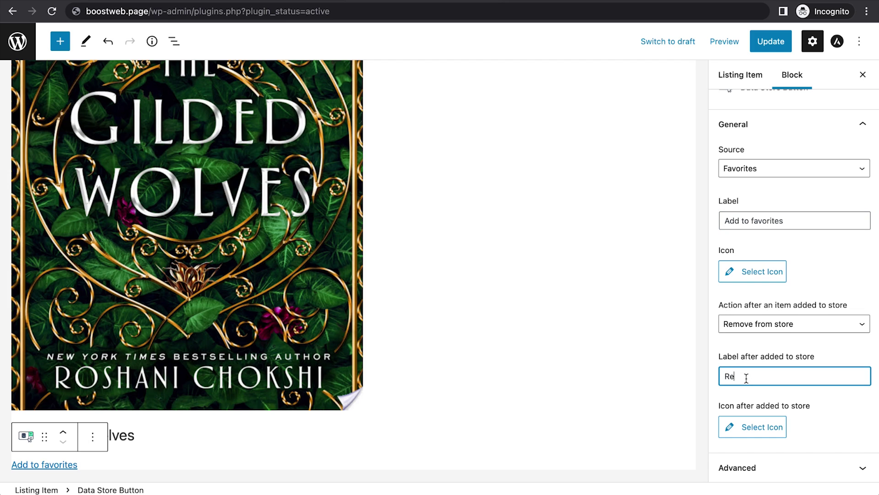
type("move from favorites")
left_click(593, 110)
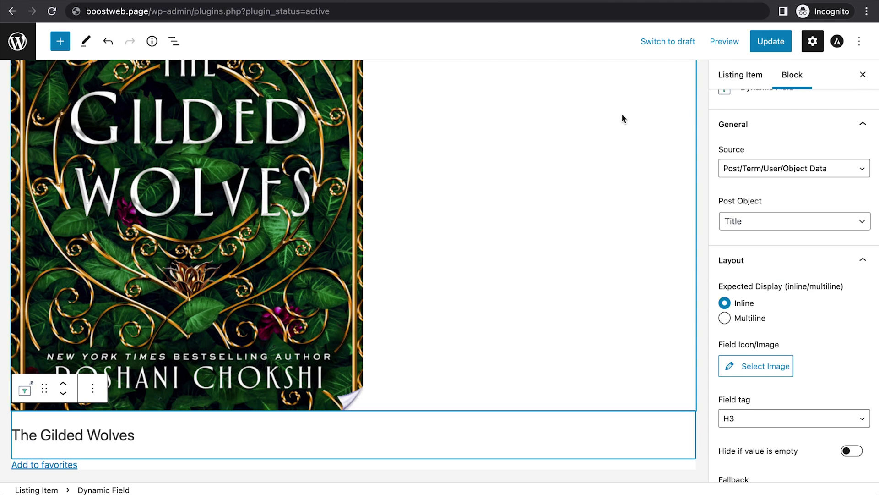
left_click(769, 43)
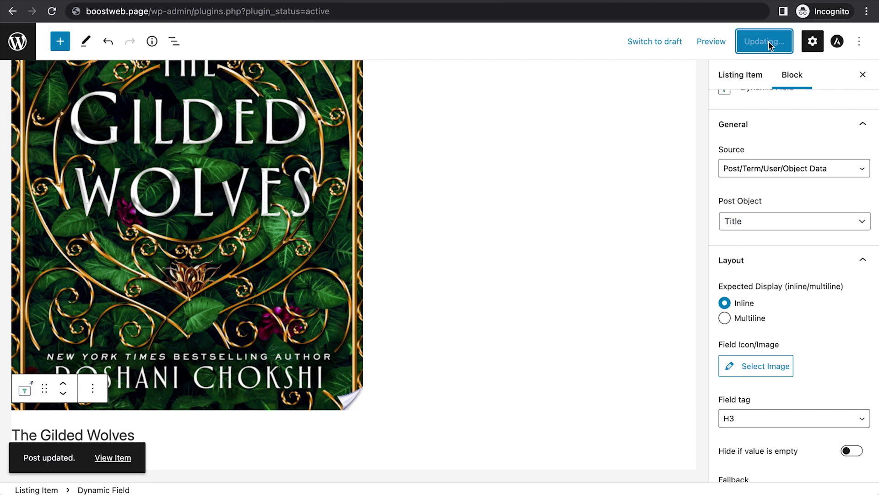
Step: Exit the listing editor and start a new page titled 'Book list'
left_click(21, 42)
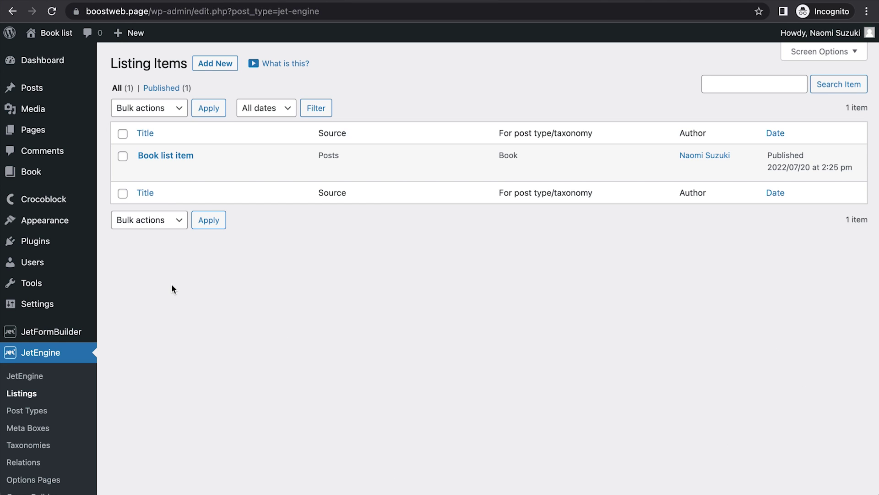
mouse_move(124, 39)
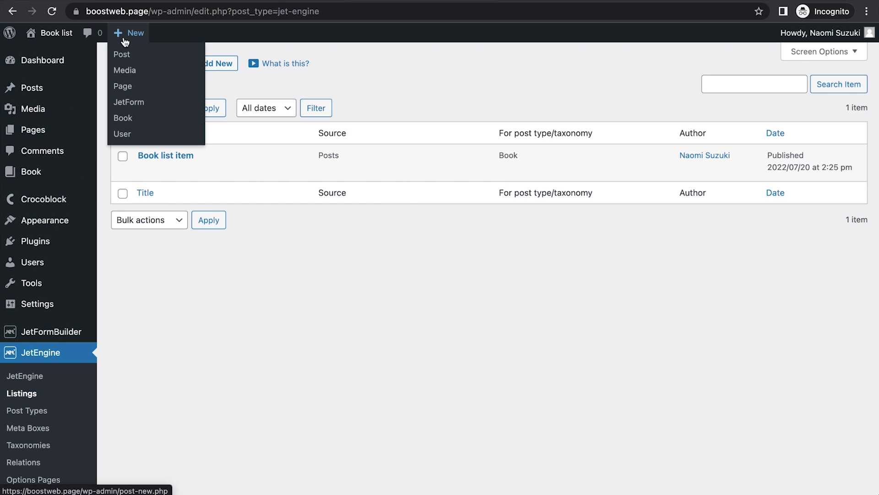
left_click(123, 87)
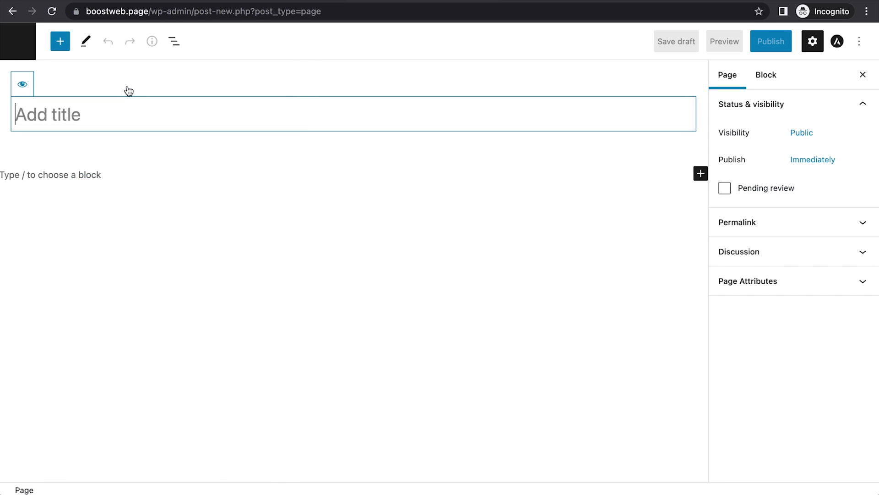
type("Book list")
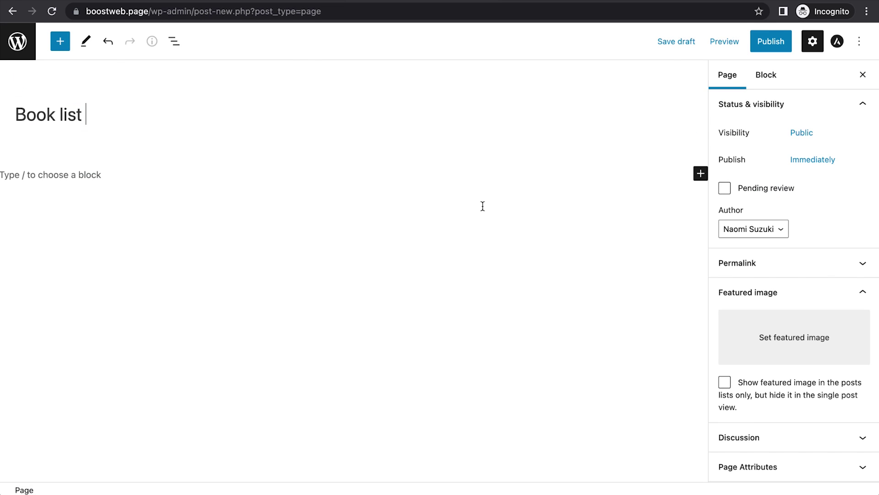
Step: Add a Listing Grid block displaying the Book list item listing
left_click(61, 44)
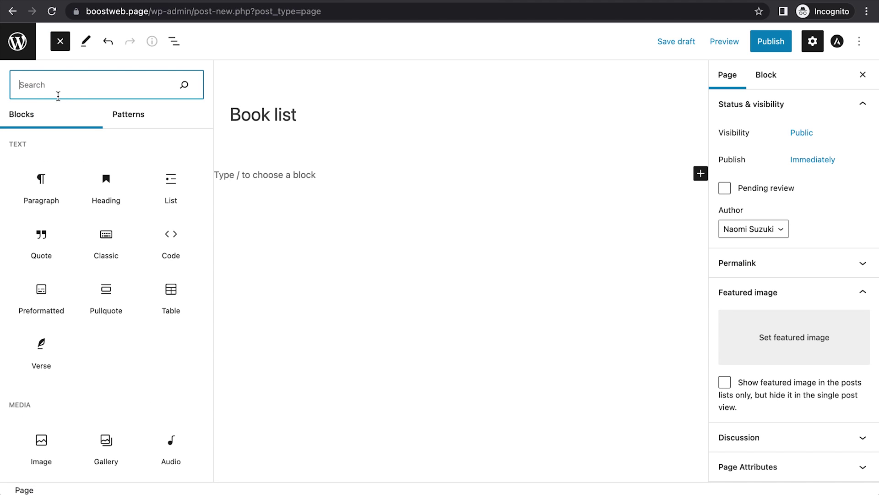
type("listi")
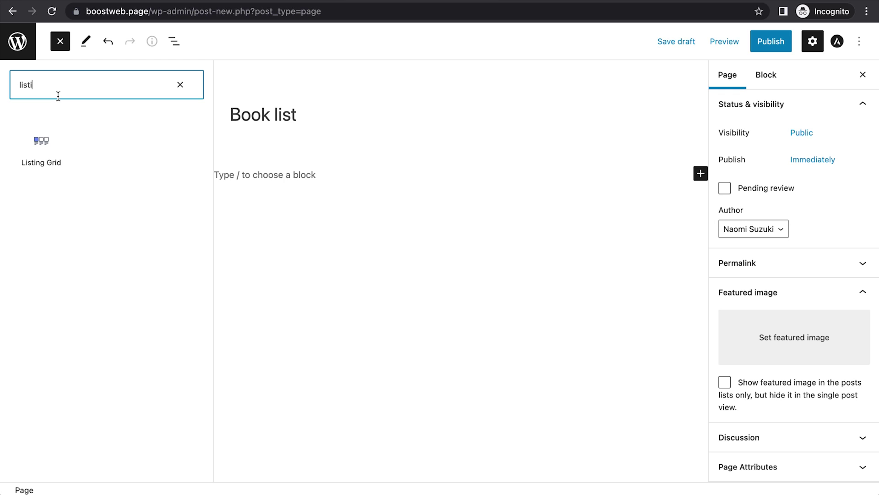
left_click(39, 152)
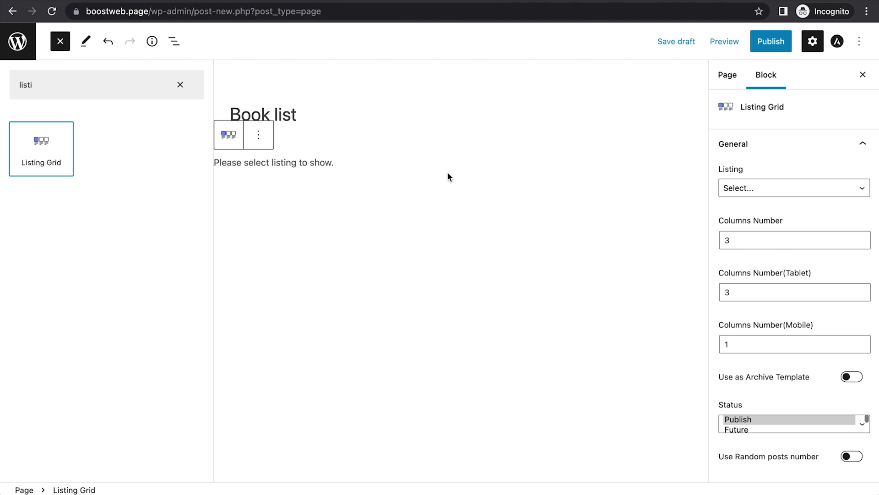
left_click(744, 191)
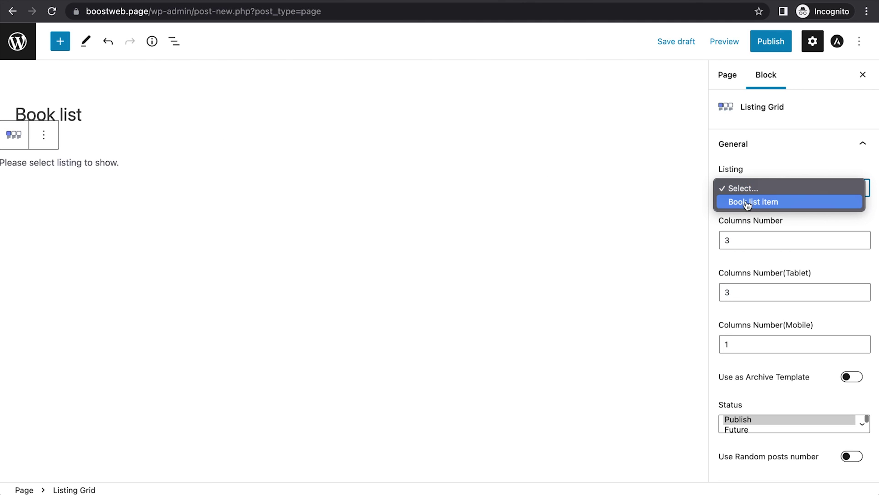
left_click(743, 202)
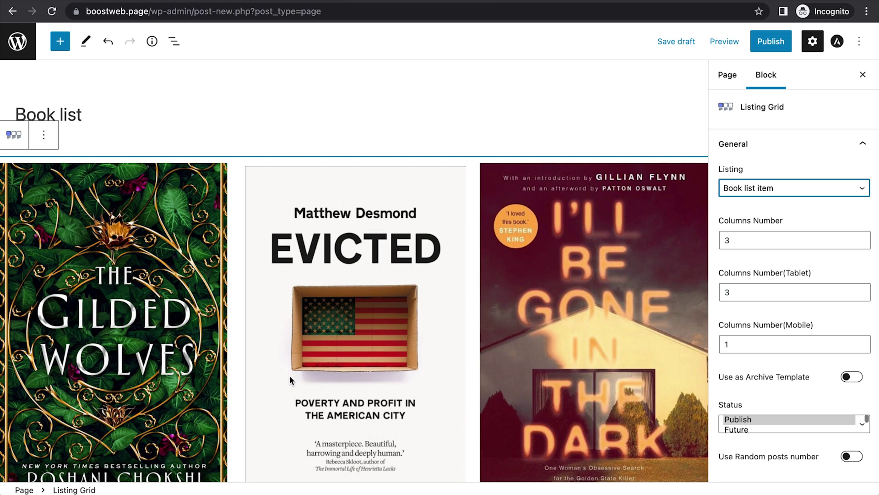
Step: Set the grid's Columns Number to 4 and Posts number to 9
scroll(249, 402, "down", 6)
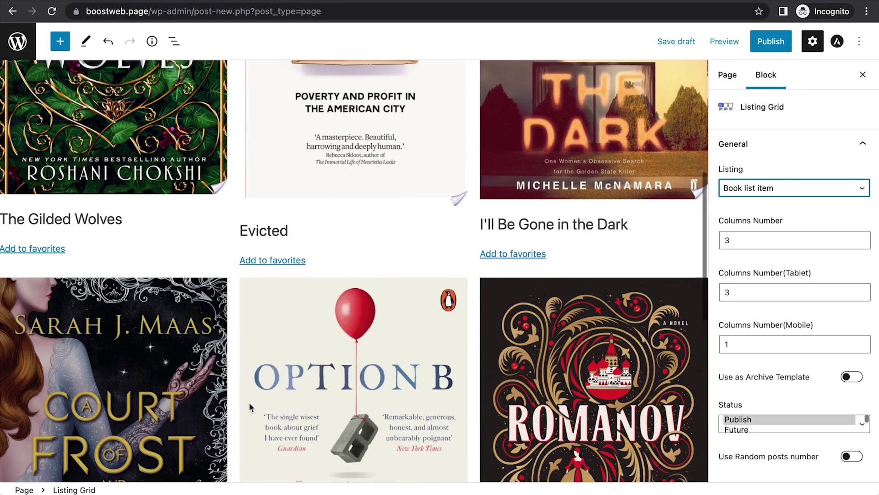
scroll(249, 402, "down", 4)
scroll(281, 283, "up", 8)
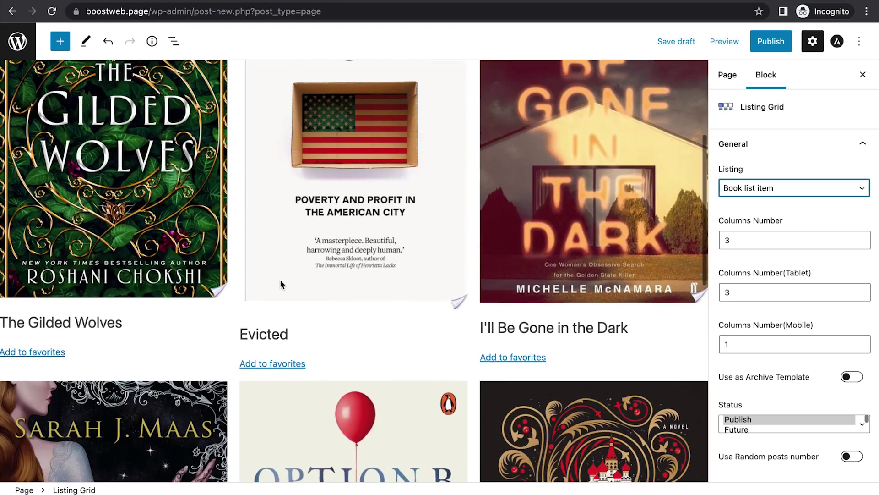
scroll(279, 279, "up", 4)
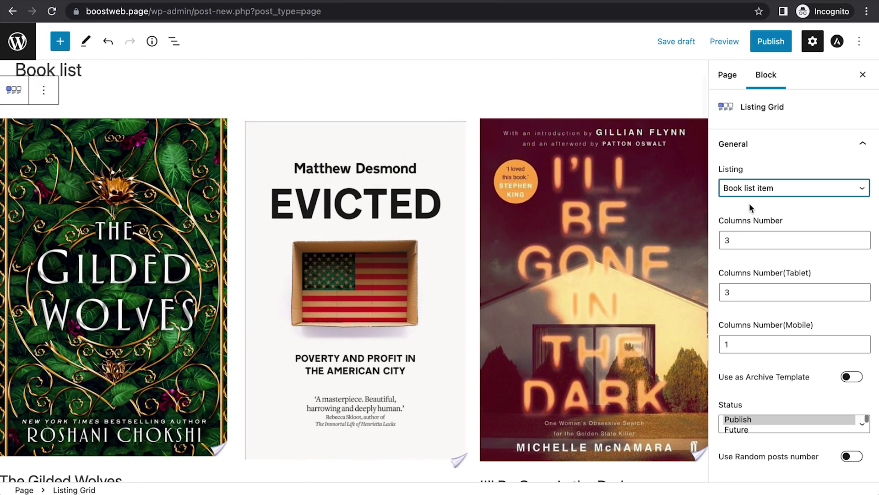
left_click(738, 238)
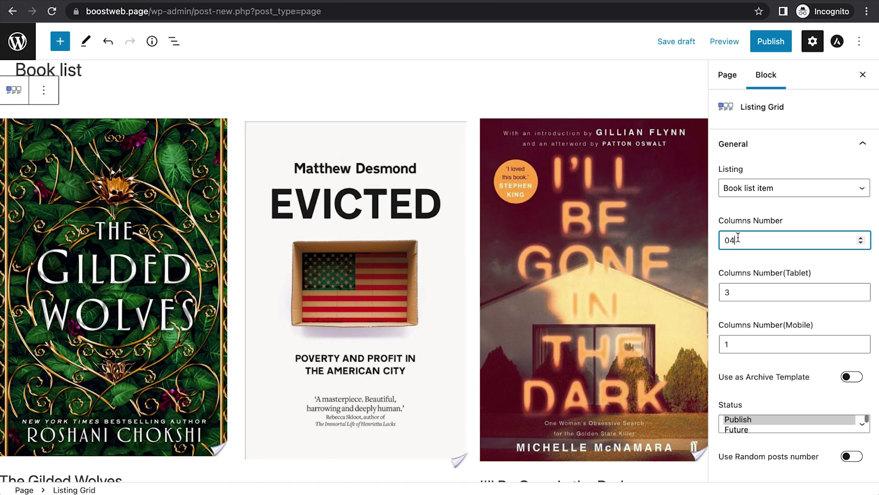
key("BackSpace")
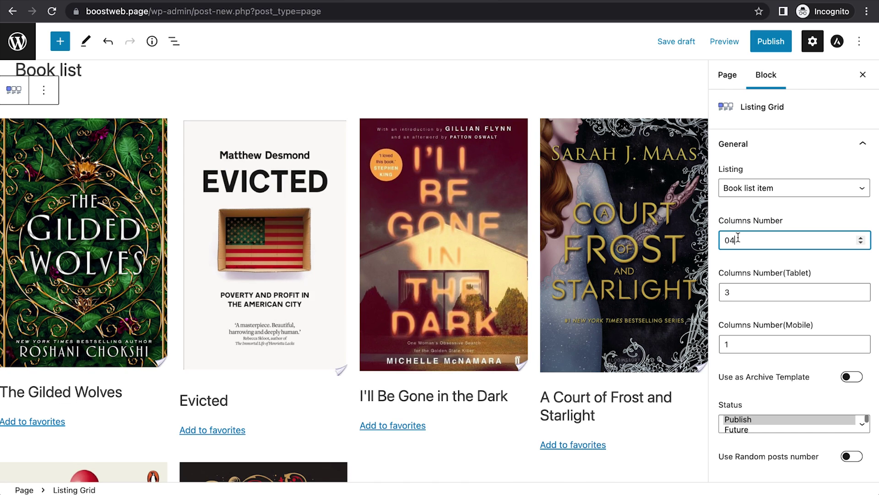
scroll(382, 339, "down", 8)
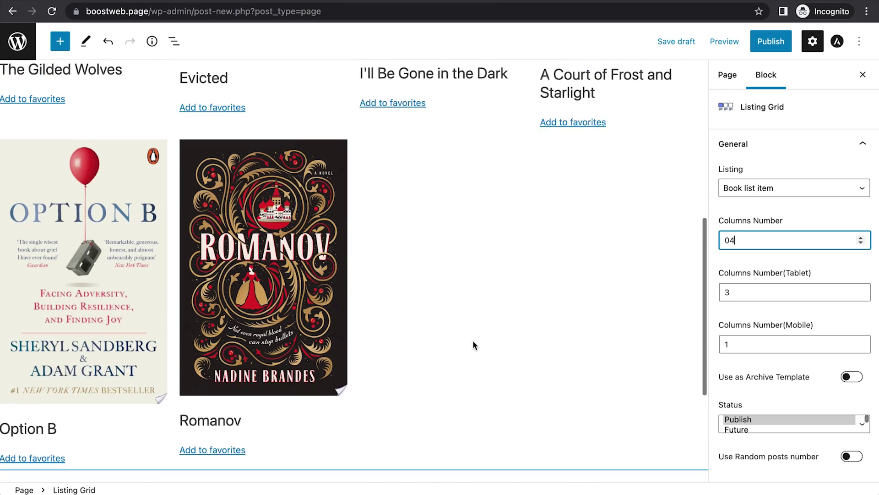
scroll(778, 338, "down", 3)
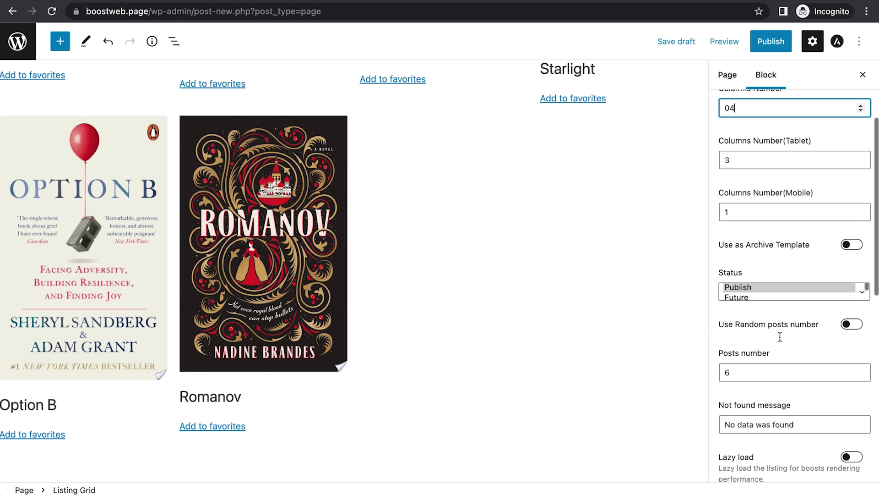
left_click(739, 367)
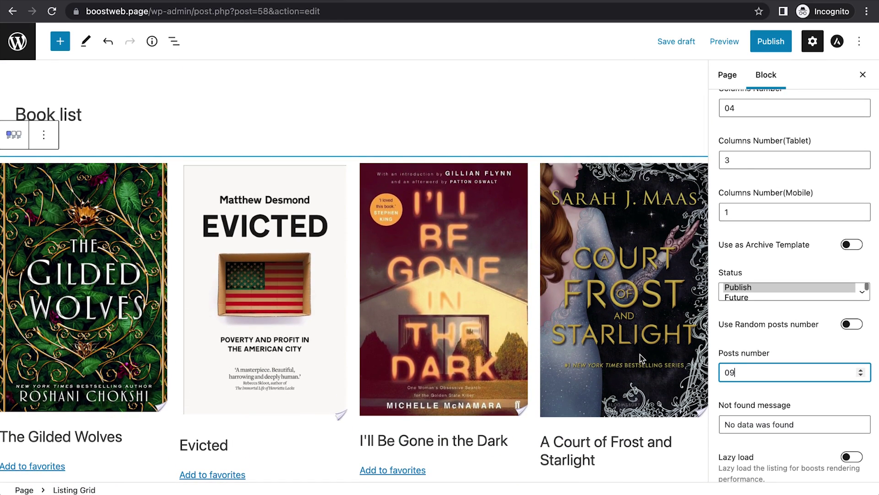
Step: Publish the Book list page and view it live
left_click(770, 54)
left_click(766, 49)
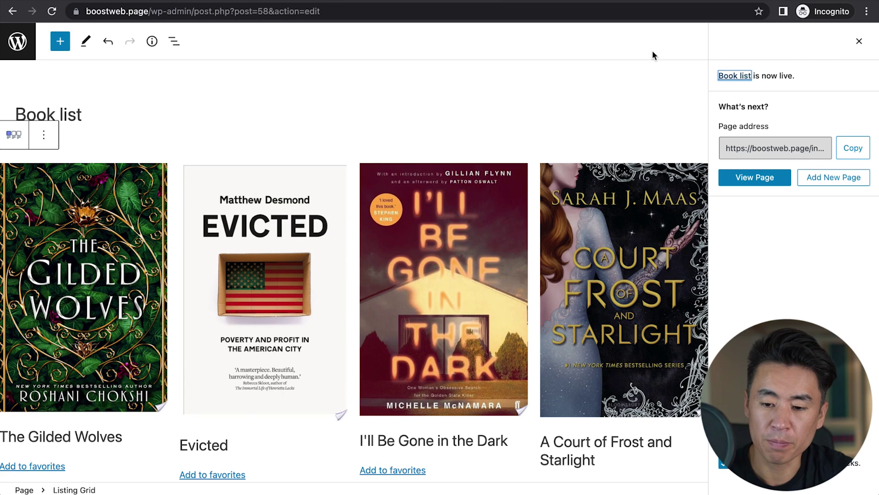
left_click(729, 77)
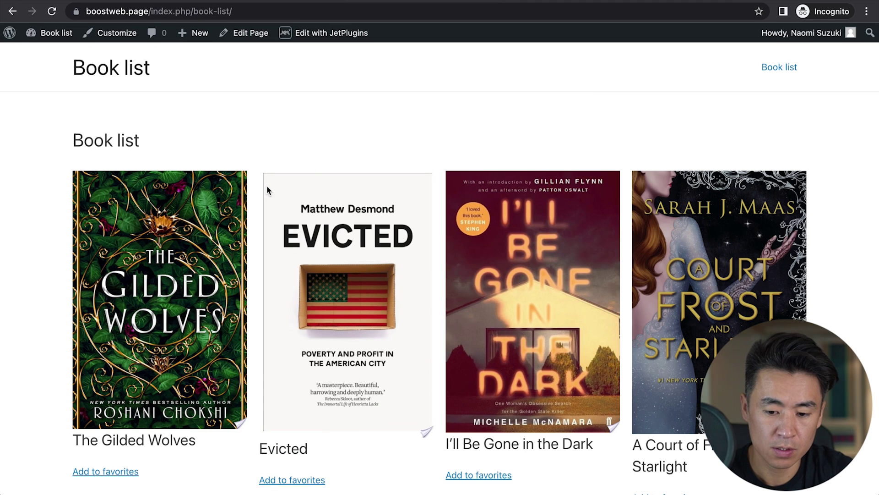
Step: Add The Gilded Wolves and Evicted to favorites on the live page
scroll(69, 350, "down", 3)
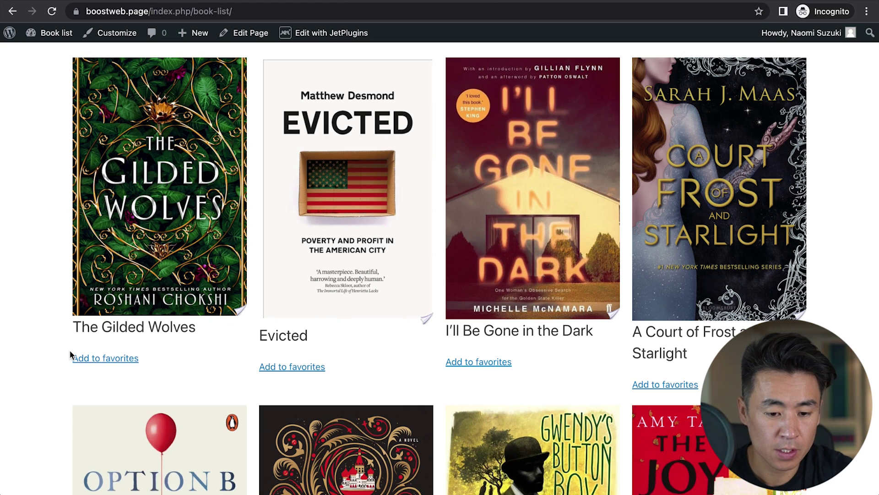
left_click(101, 361)
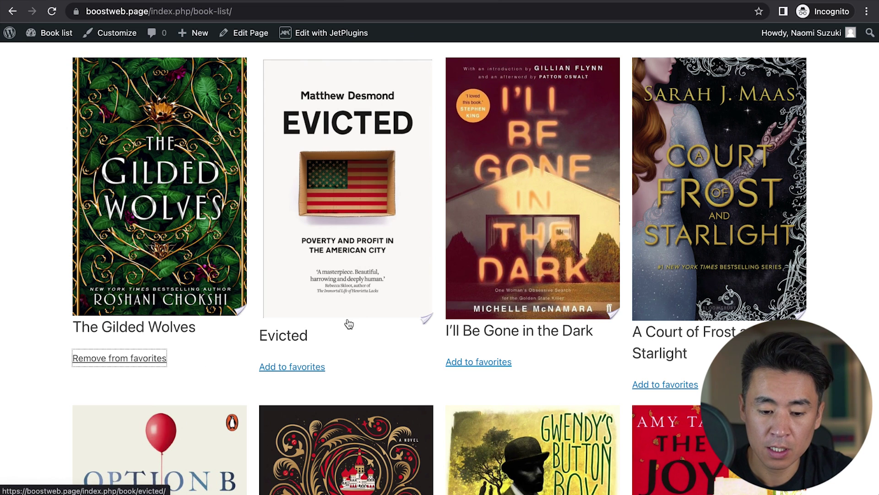
left_click(289, 366)
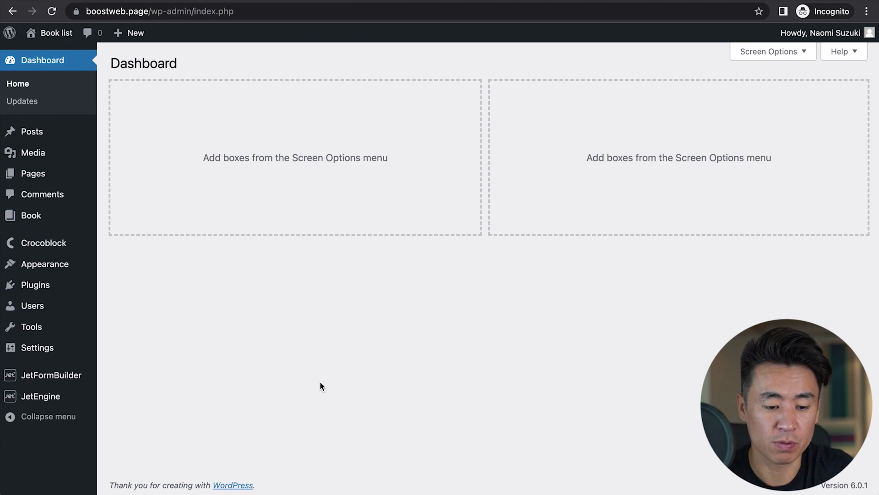
Step: Create a new JetFormBuilder form titled 'Book list form'
mouse_move(58, 380)
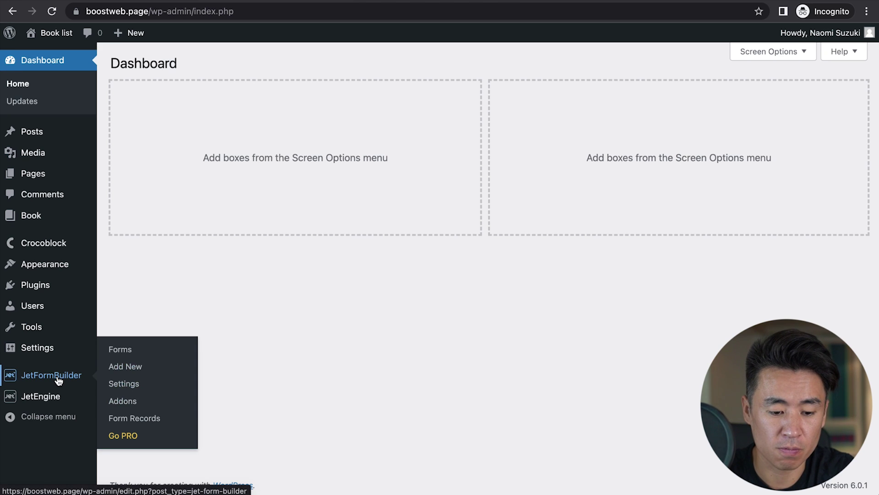
left_click(124, 369)
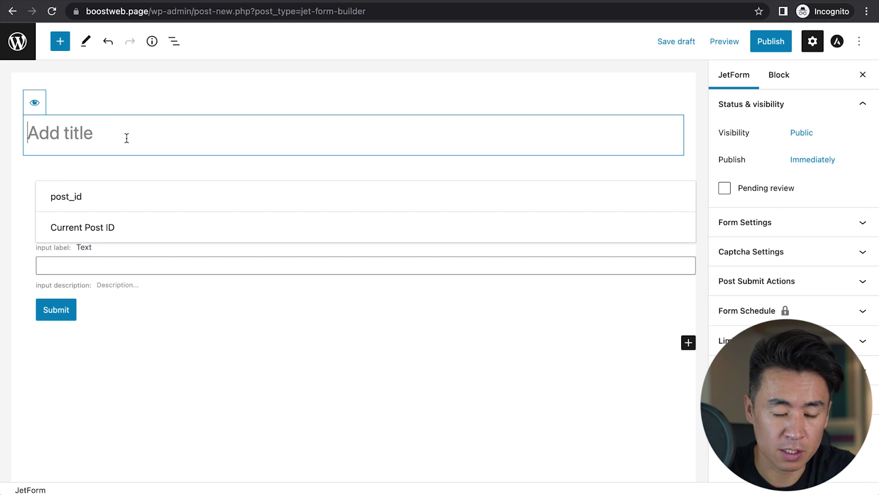
type("Book li")
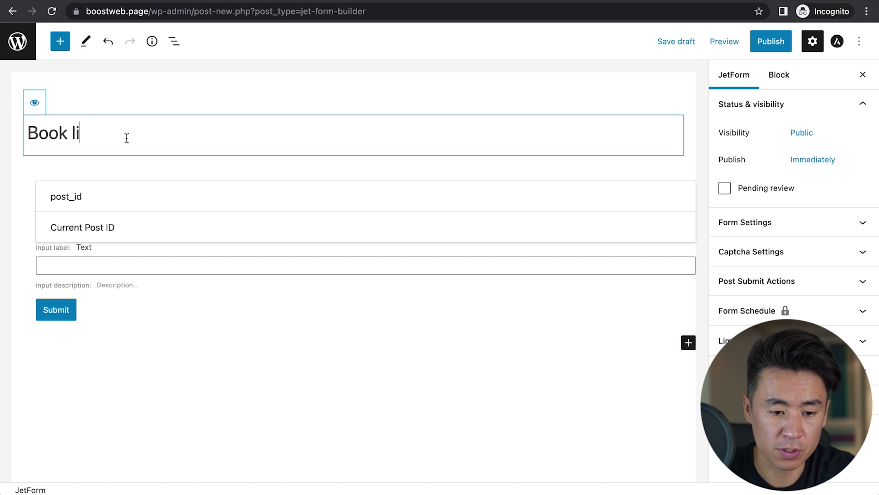
type("st form")
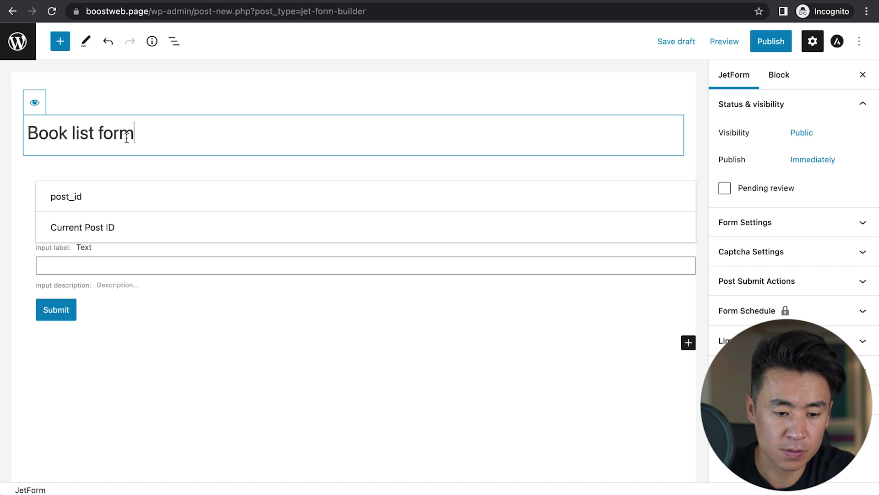
Step: Remove the default hidden post_id field and the Text field, leaving only Submit
left_click(139, 214)
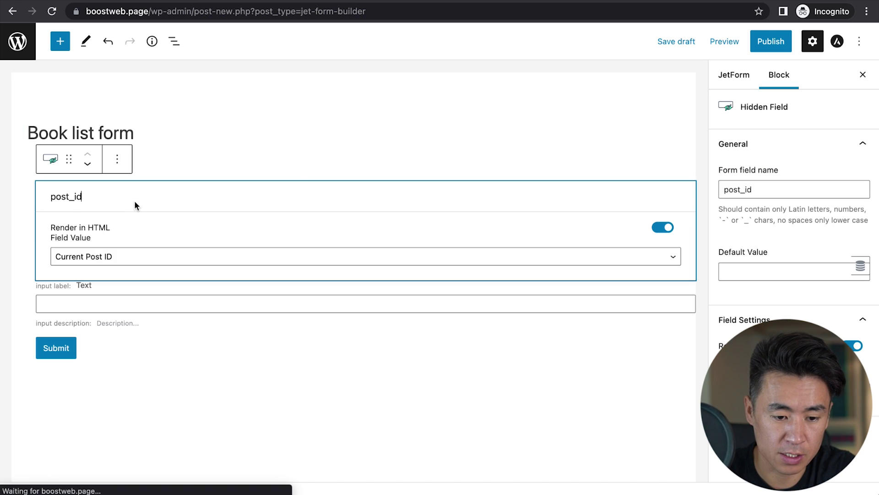
left_click(117, 163)
left_click(142, 412)
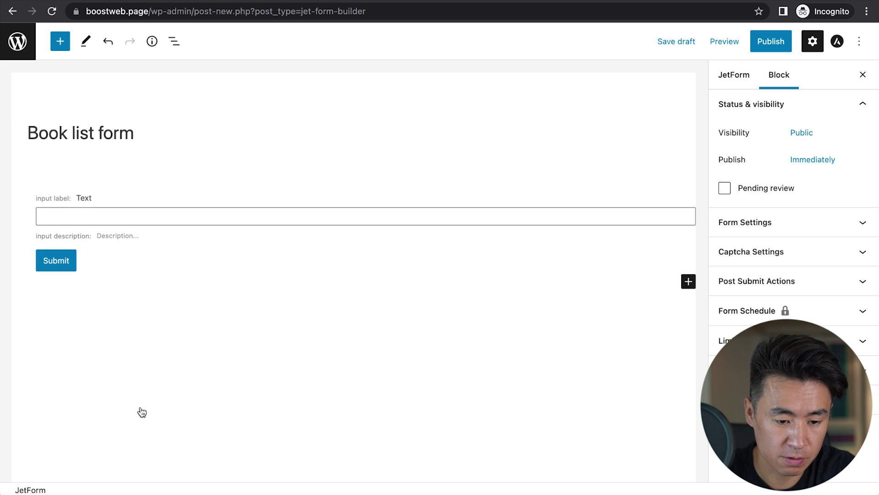
left_click(105, 193)
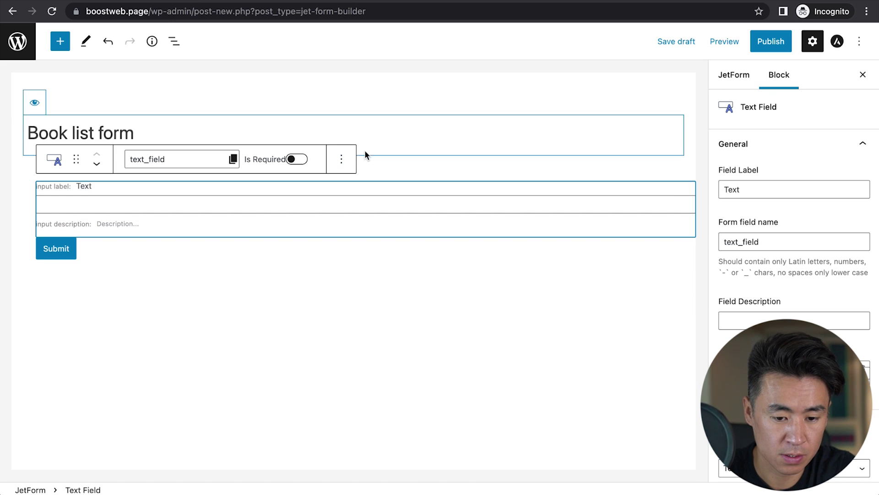
left_click(341, 159)
left_click(373, 417)
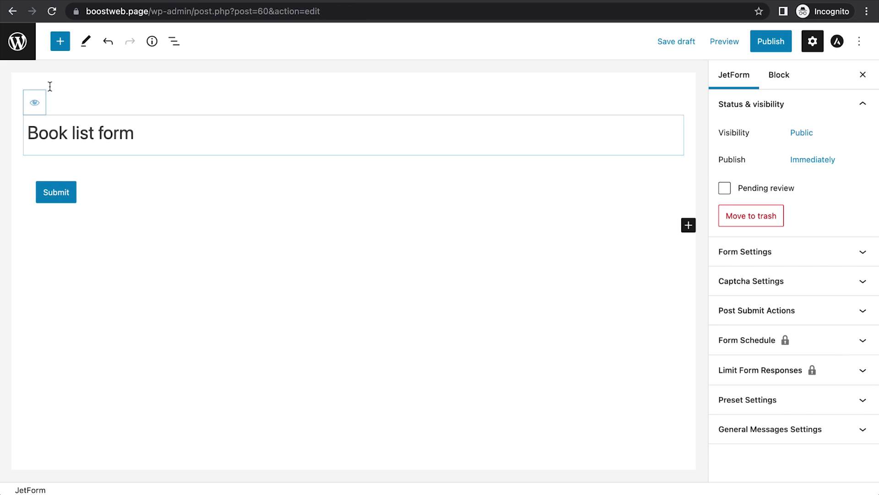
left_click(59, 45)
Step: Add a Checkbox Field and set its form field name to favorite_books
mouse_move(105, 184)
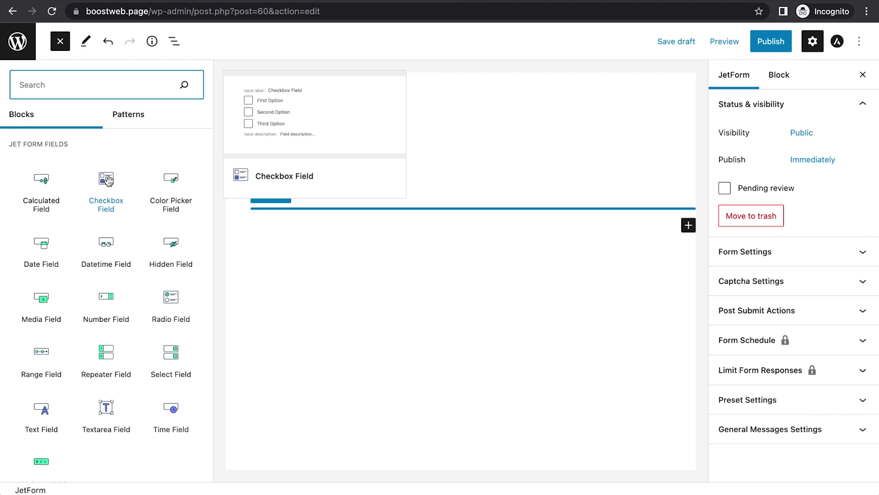
left_click(106, 183)
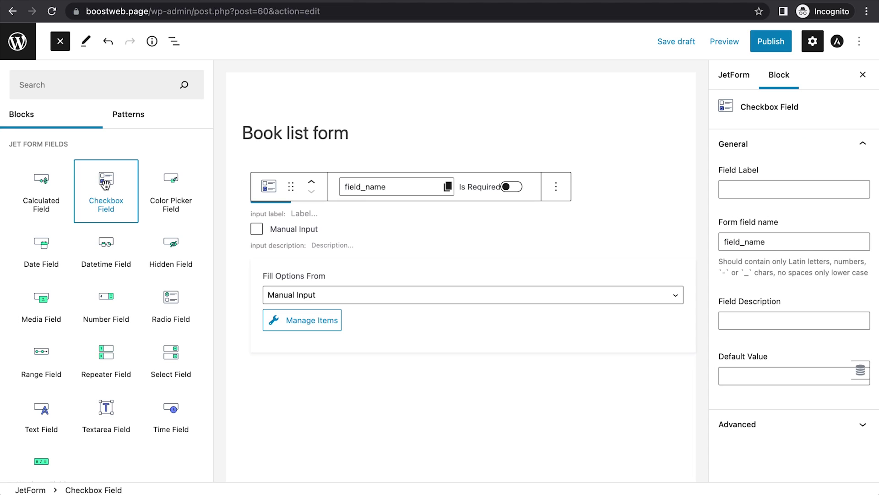
left_click(768, 242)
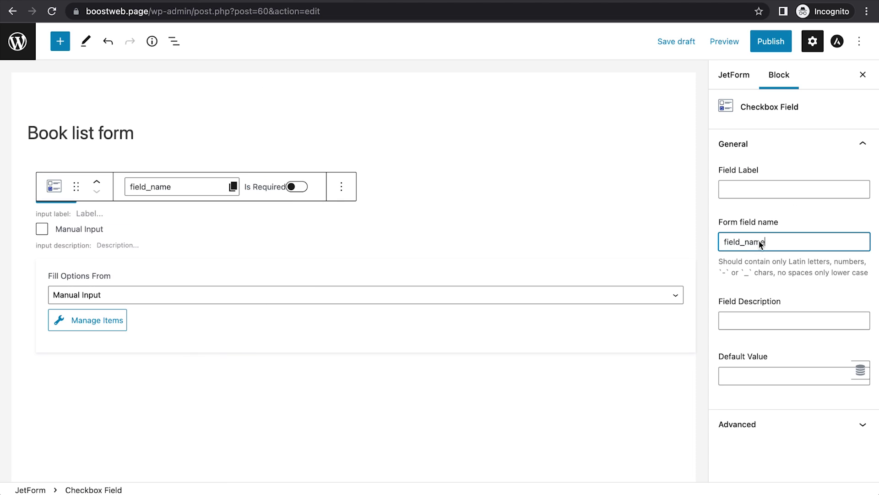
double_click(740, 243)
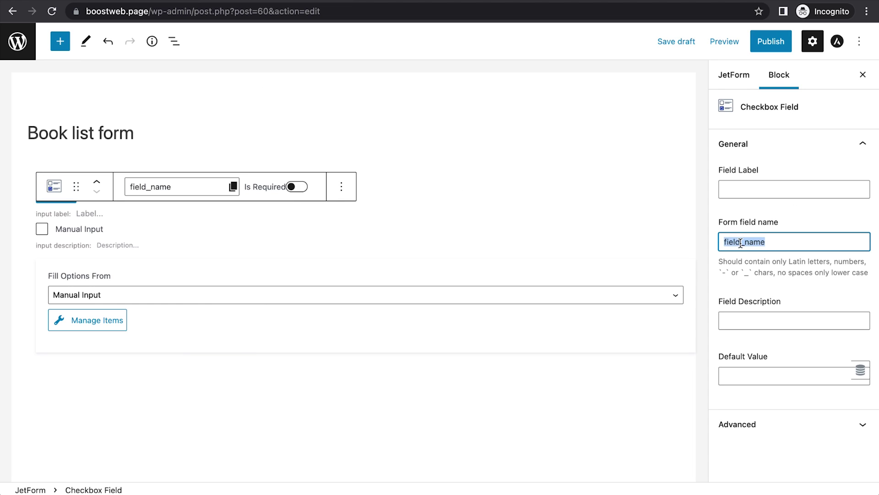
type("favorites")
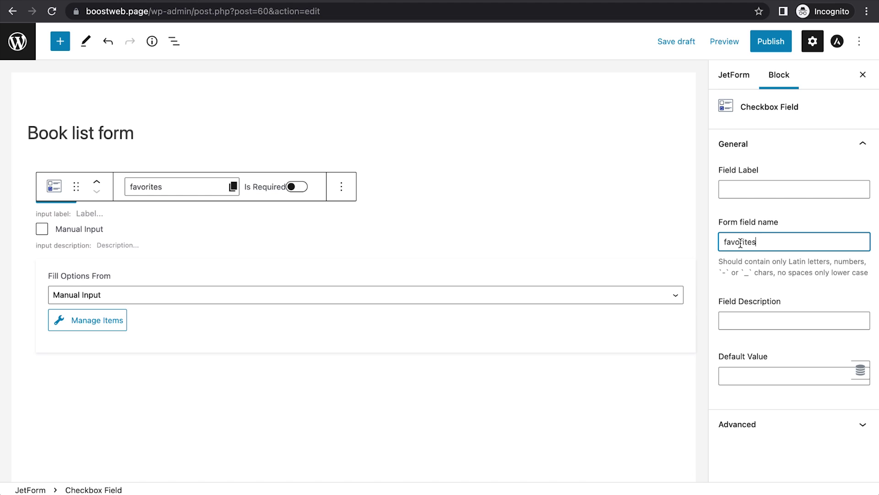
type("_books")
left_click(755, 242)
key("BackSpace")
Step: Fill the checkbox options from Posts of the Book post type
left_click(104, 297)
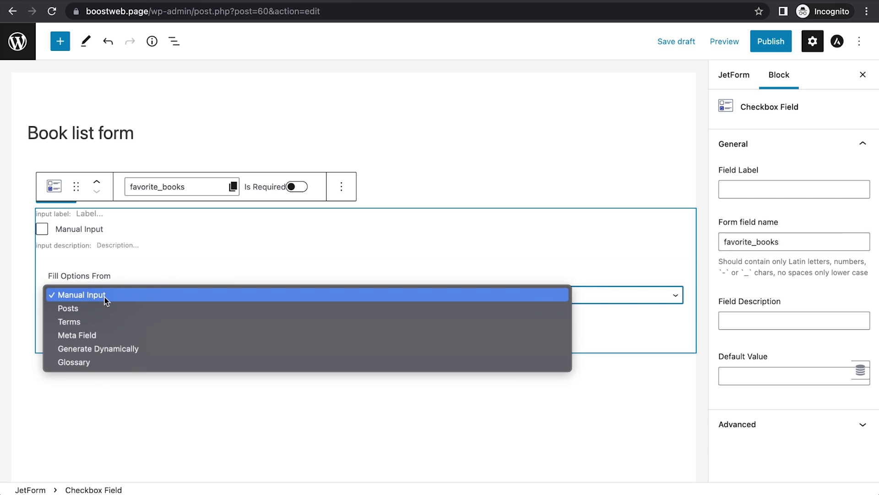
left_click(78, 308)
scroll(162, 290, "down", 2)
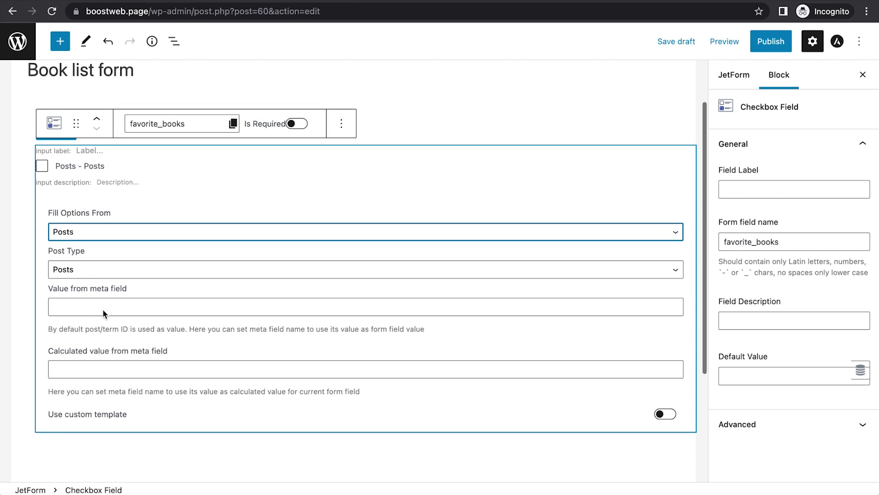
left_click(95, 269)
left_click(85, 322)
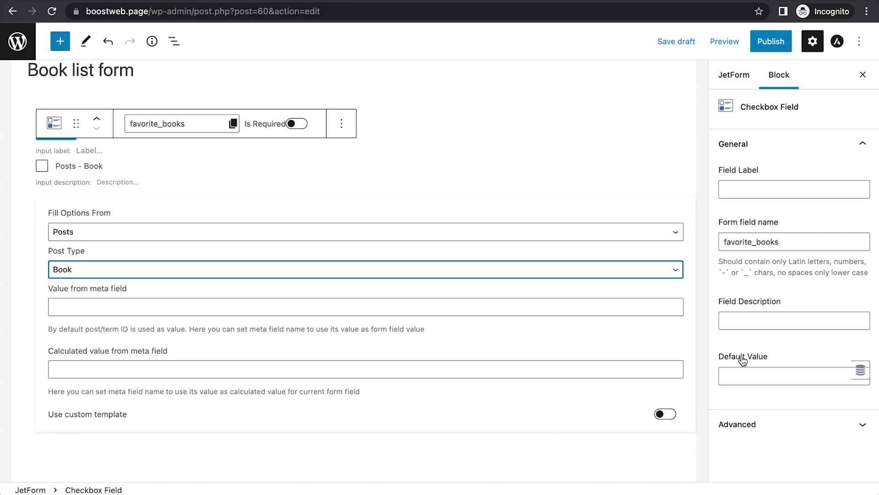
Step: Give the checkbox a preset default from the current user's User Meta
left_click(860, 370)
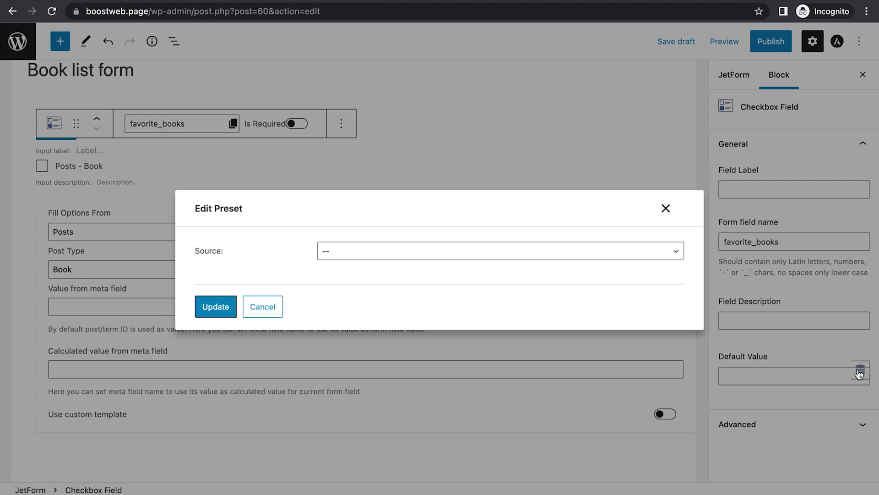
left_click(511, 243)
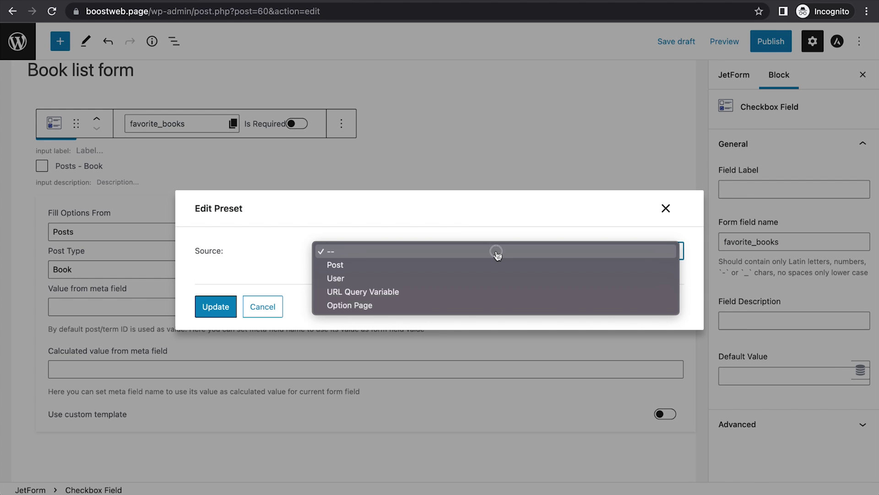
left_click(441, 277)
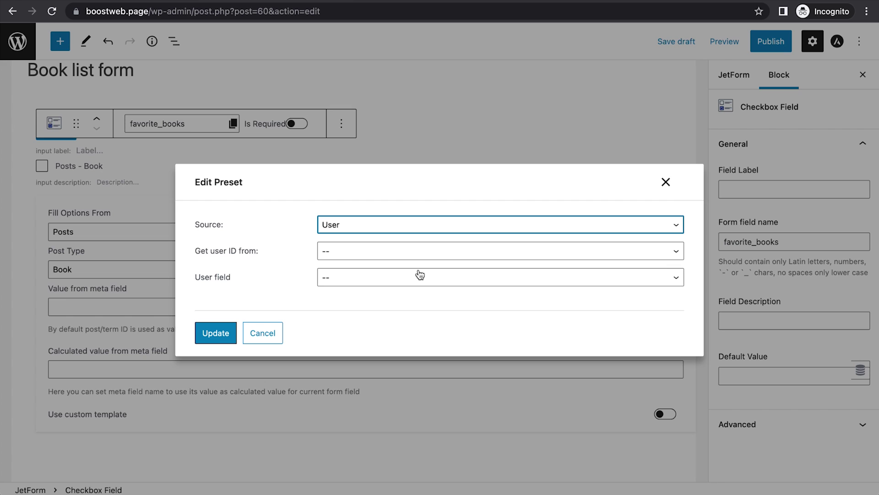
left_click(401, 256)
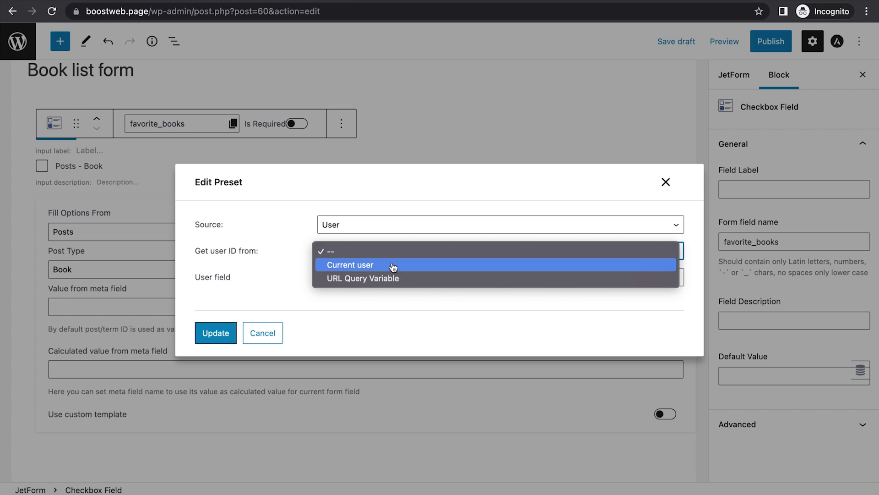
left_click(393, 265)
left_click(365, 279)
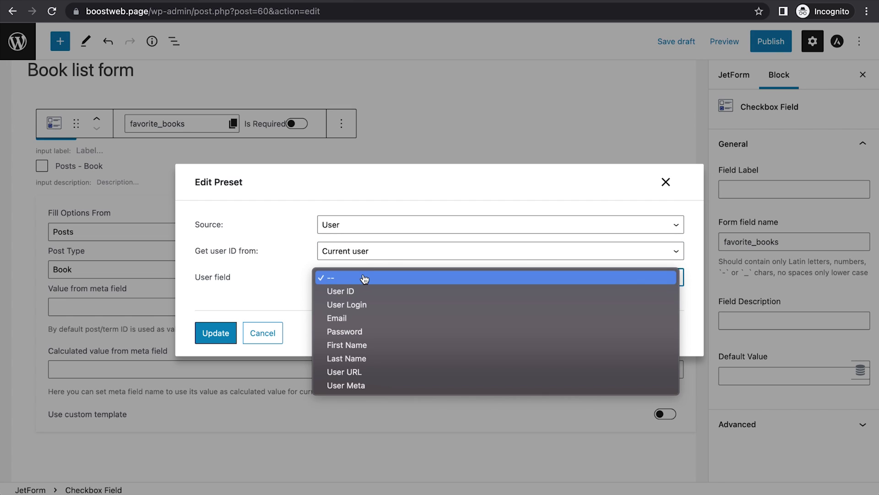
left_click(353, 388)
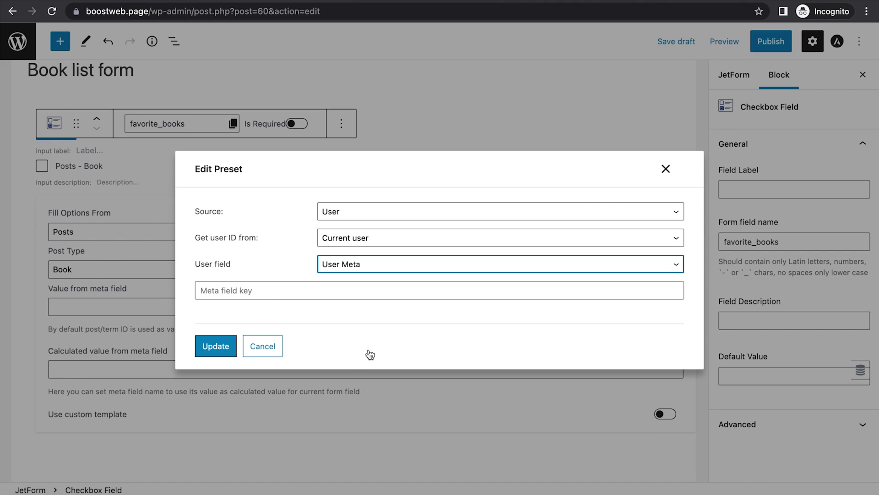
Step: Enter je_data_store_favorites as the preset's meta key and apply the preset
left_click(338, 289)
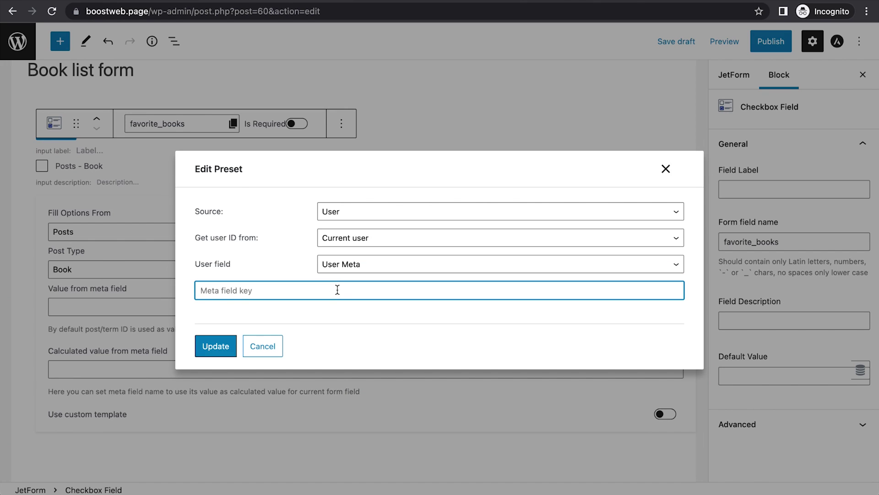
type("je_data_store_favorites")
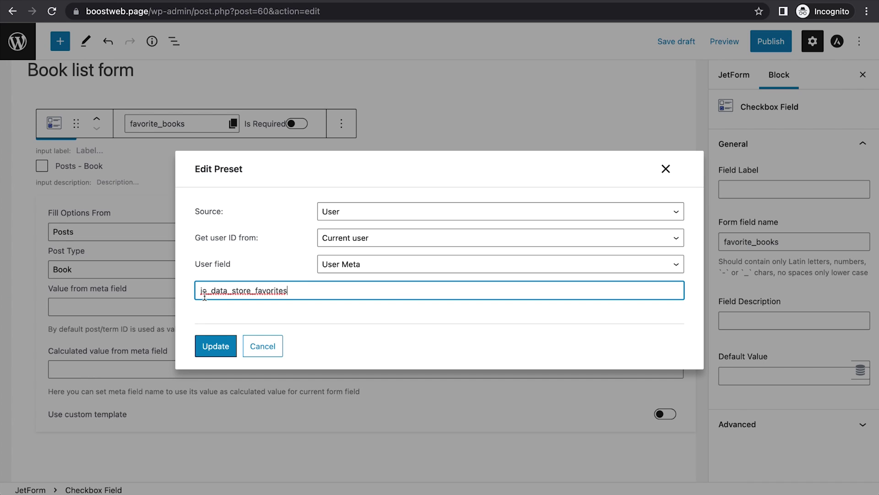
double_click(255, 291)
left_click(295, 294)
left_click(217, 348)
scroll(153, 177, "up", 1)
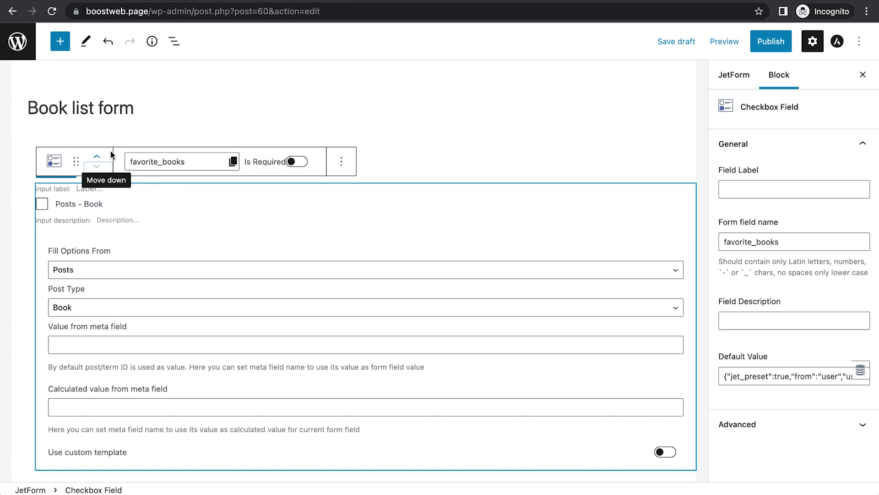
Step: Move the favorite_books checkbox above Submit and publish the Book list form
left_click(98, 159)
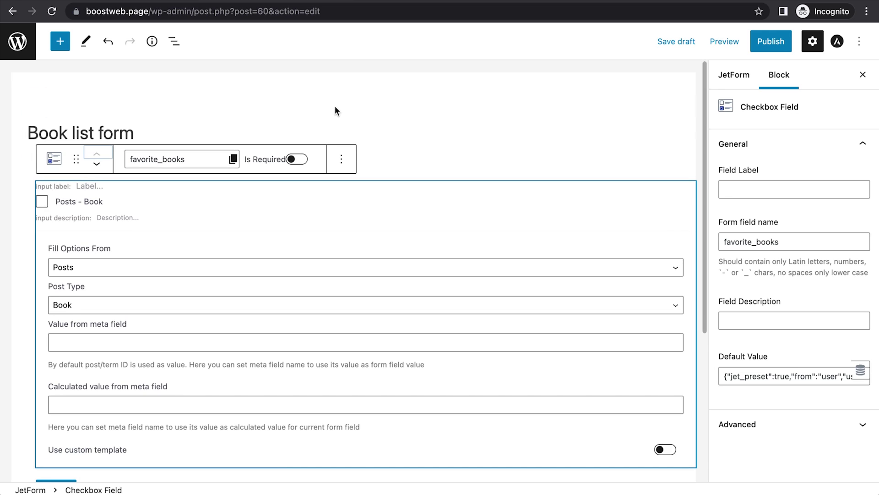
left_click(763, 43)
left_click(757, 42)
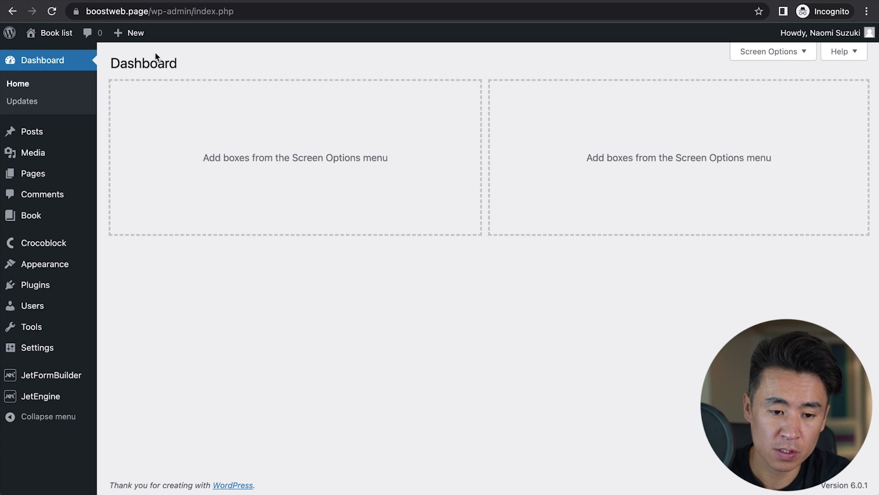
Step: Create a new page titled 'Book list form page' and insert a JetForm block
mouse_move(135, 34)
left_click(130, 86)
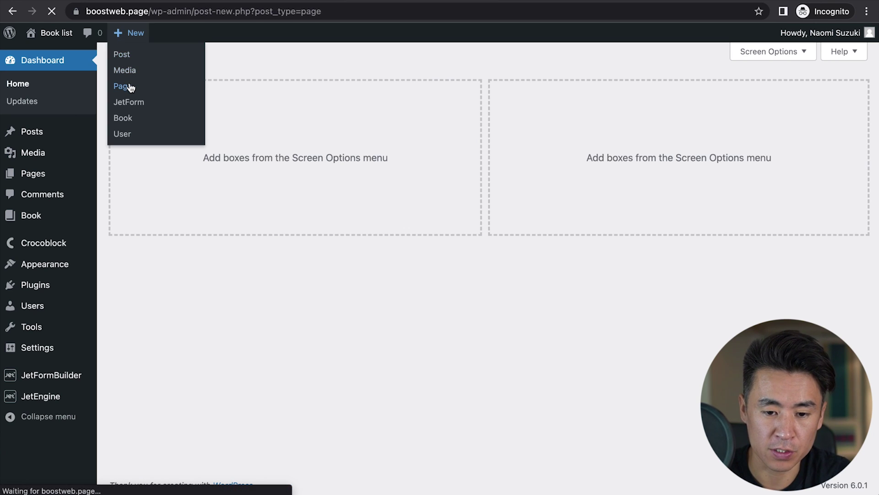
type("Book list form ")
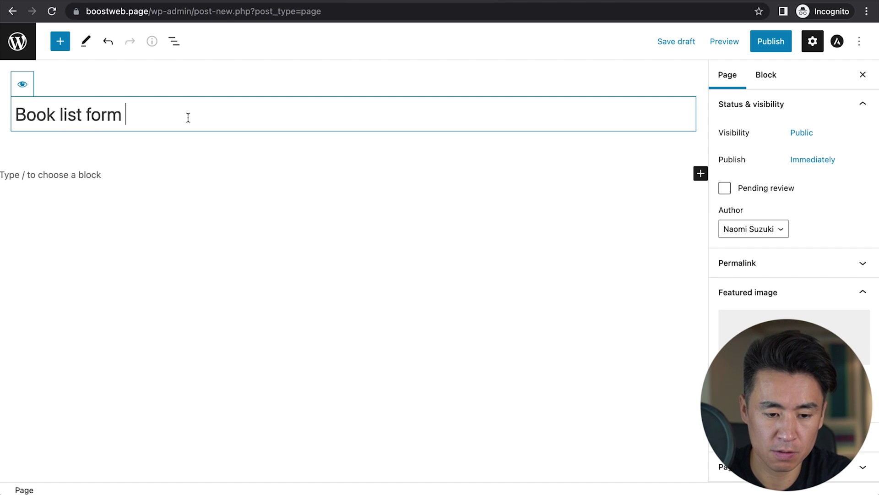
type("page")
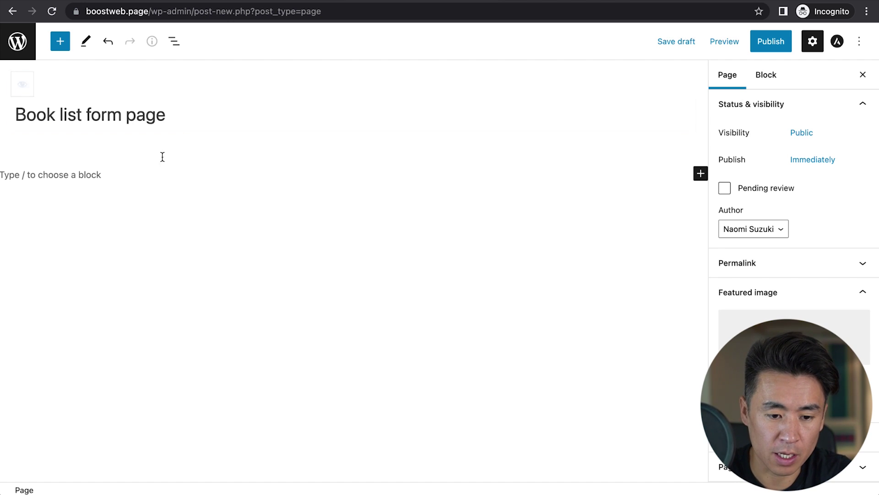
left_click(61, 42)
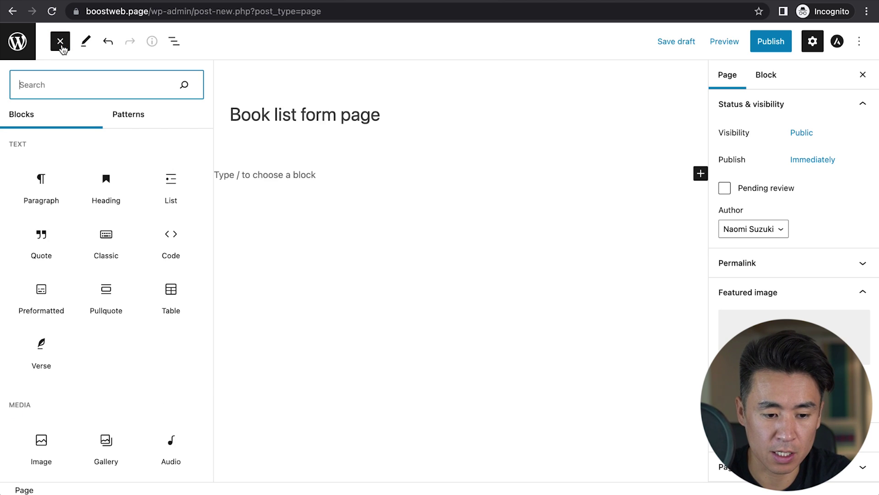
type("form")
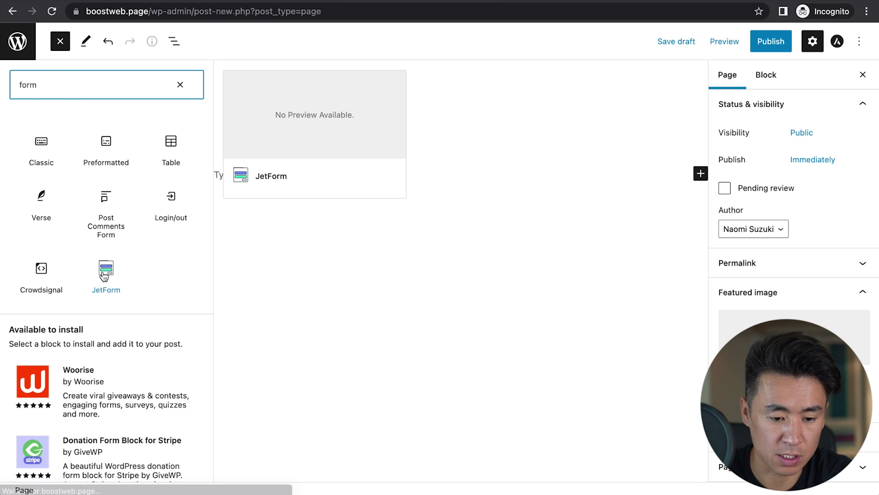
left_click(104, 271)
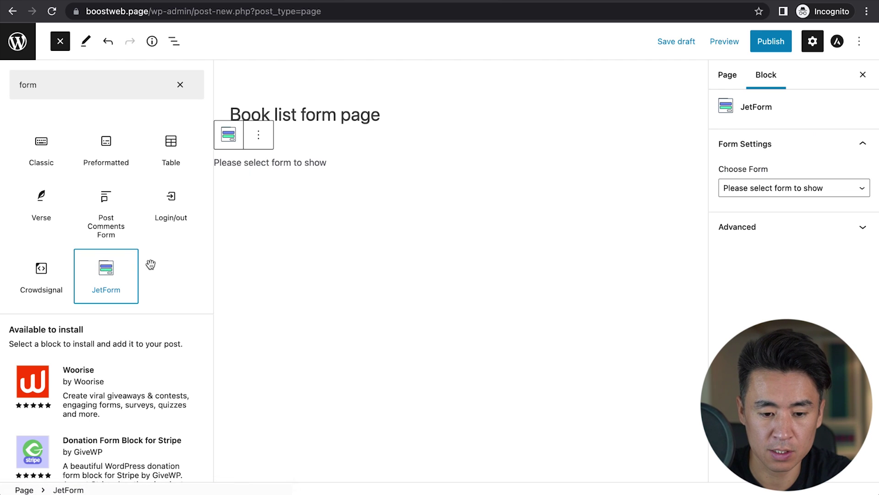
Step: Embed the Book list form in the block and publish the page
left_click(774, 196)
left_click(768, 204)
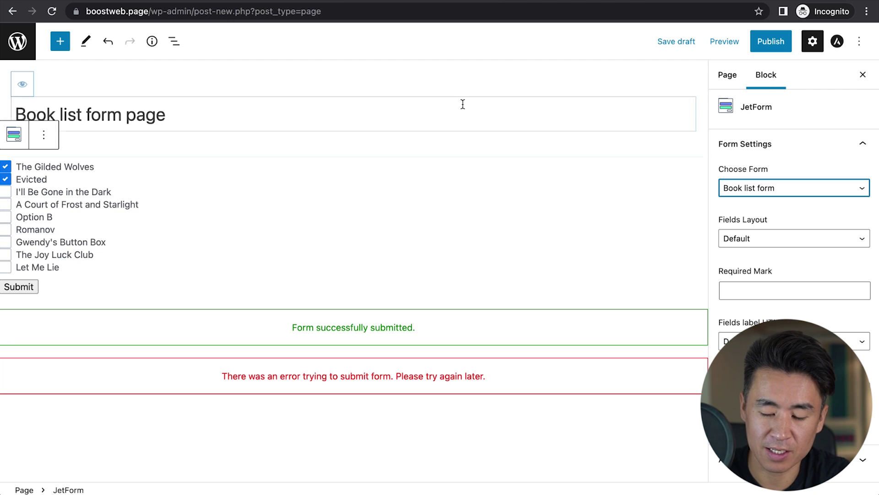
left_click(766, 44)
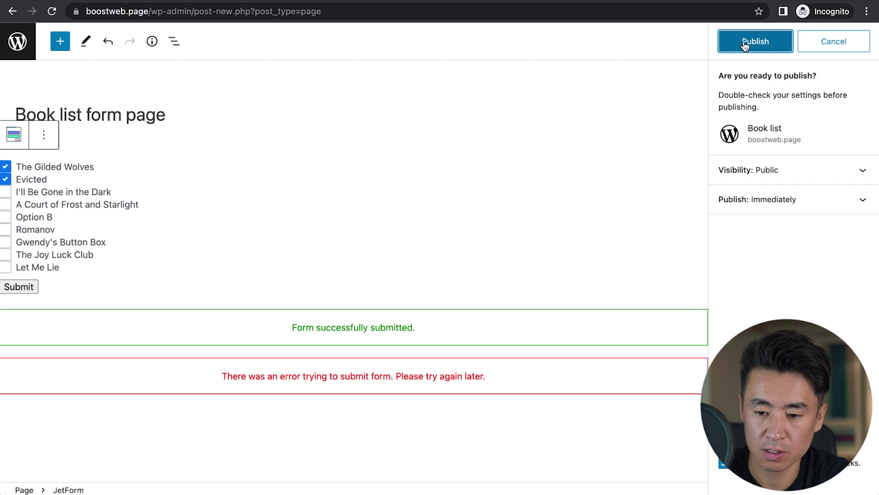
left_click(743, 42)
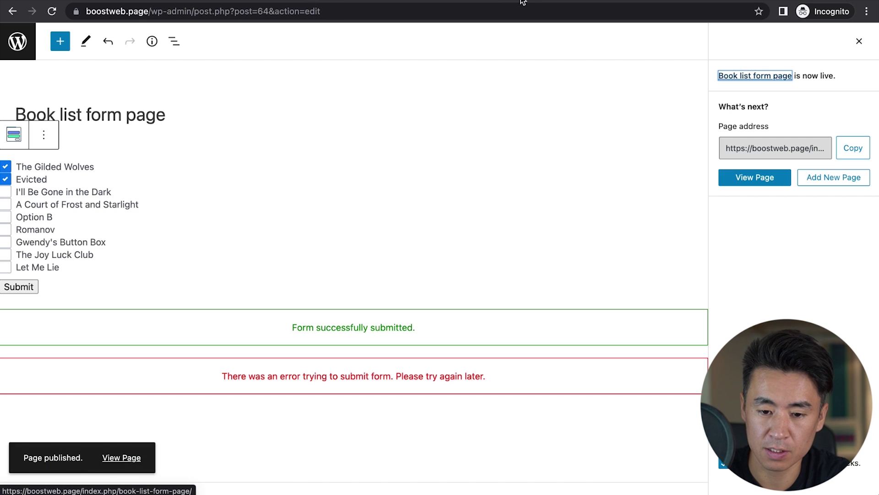
left_click(746, 78)
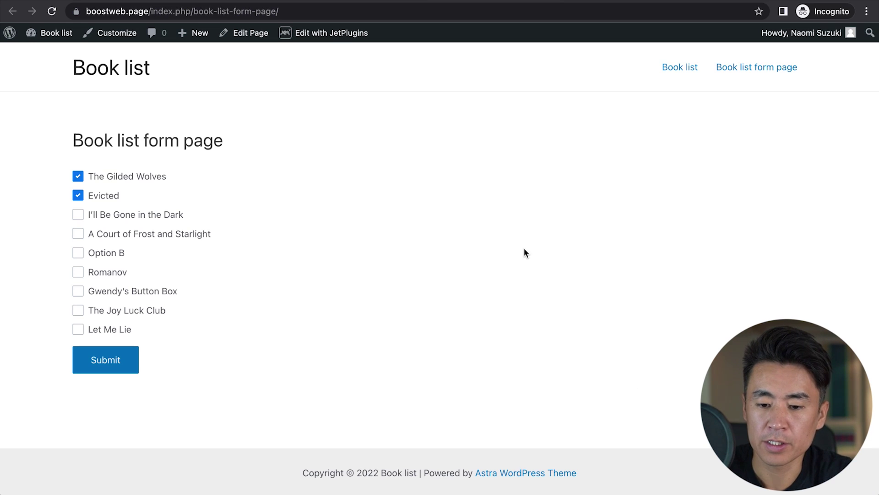
Step: Add Gwendy's Button Box and Option B to favorites on the Book list page
left_click(594, 4)
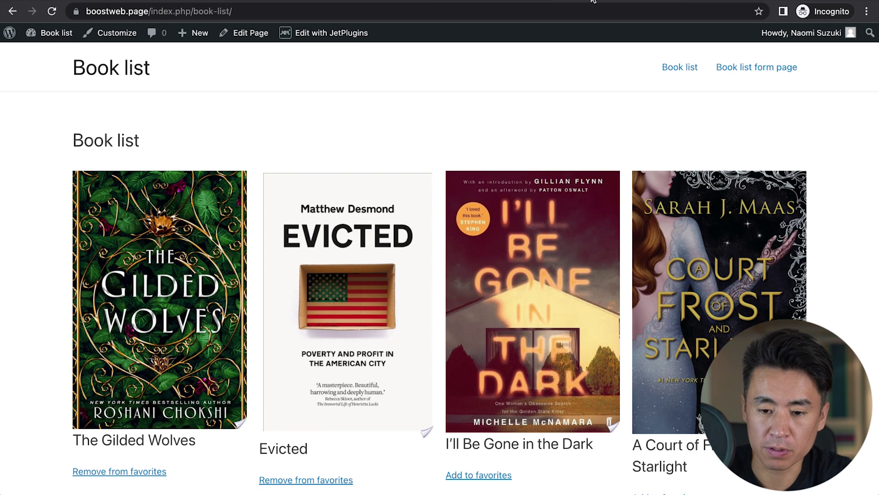
scroll(394, 293, "down", 3)
scroll(396, 353, "down", 7)
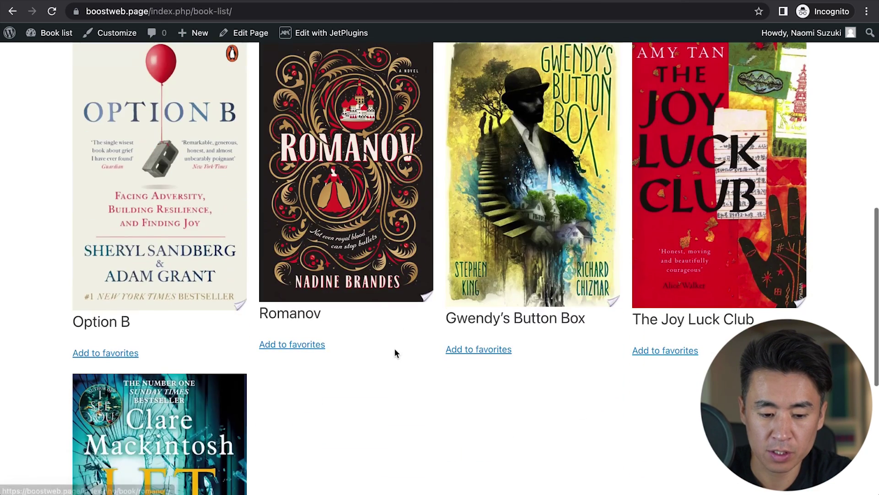
left_click(462, 351)
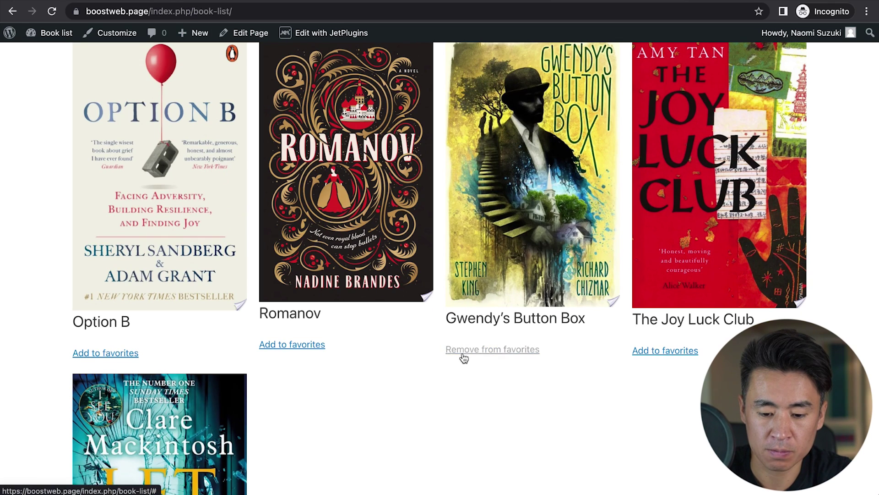
left_click(108, 353)
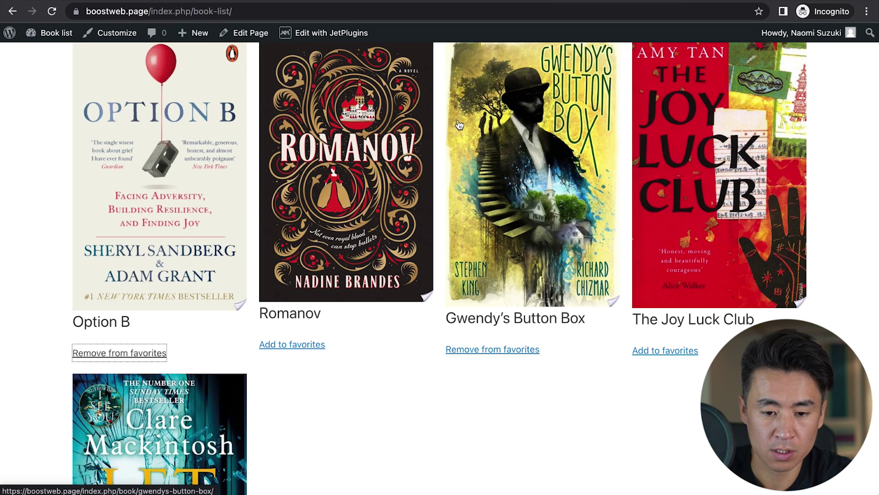
Step: Reload the form page to confirm the new favorites appear pre-checked
left_click(485, 2)
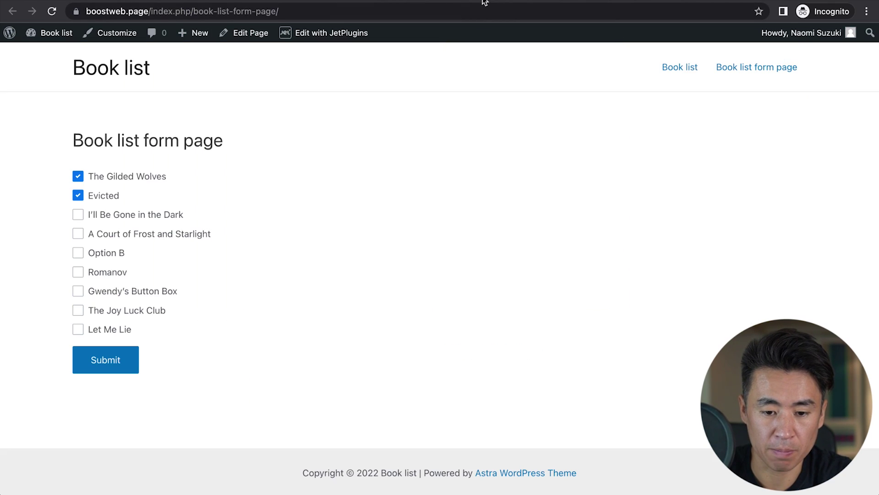
left_click(52, 11)
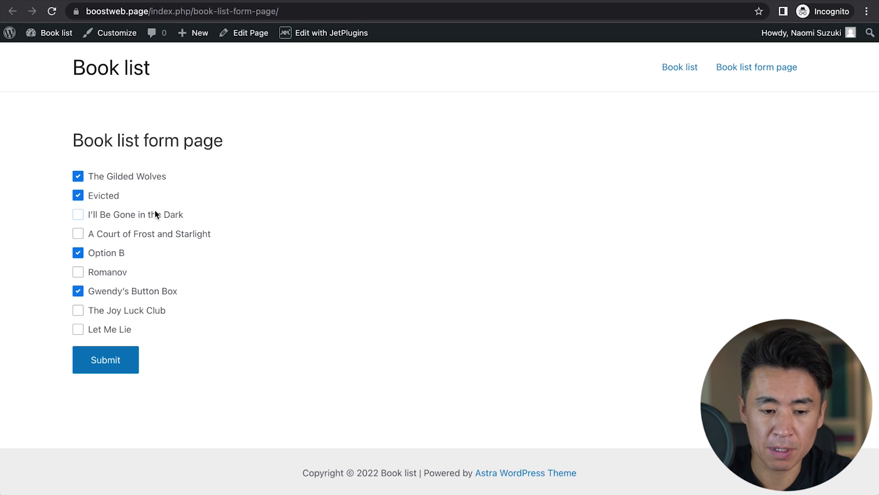
left_click(82, 178)
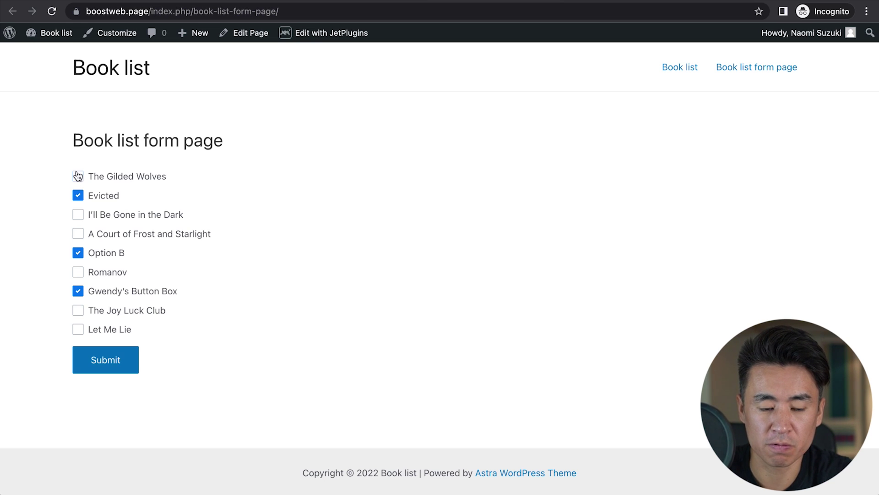
left_click(51, 11)
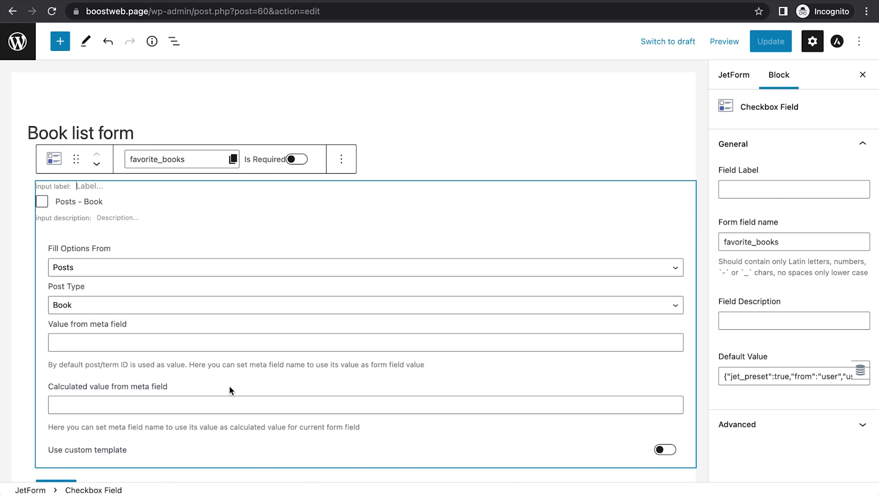
Step: Add a Text Field below the checkbox and name it email
scroll(229, 385, "down", 2)
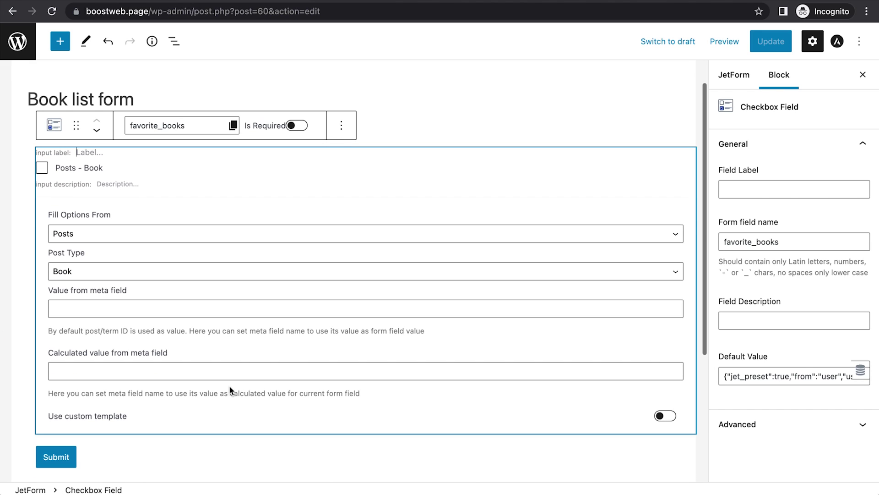
scroll(229, 386, "up", 2)
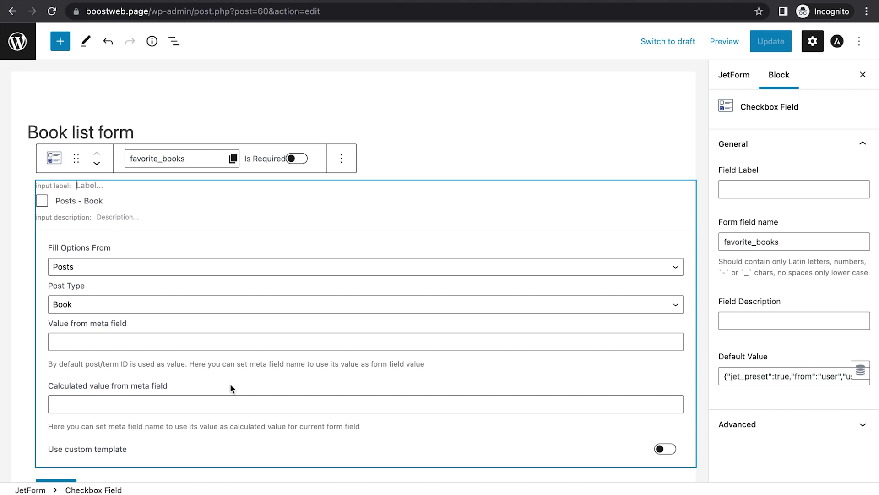
left_click(60, 45)
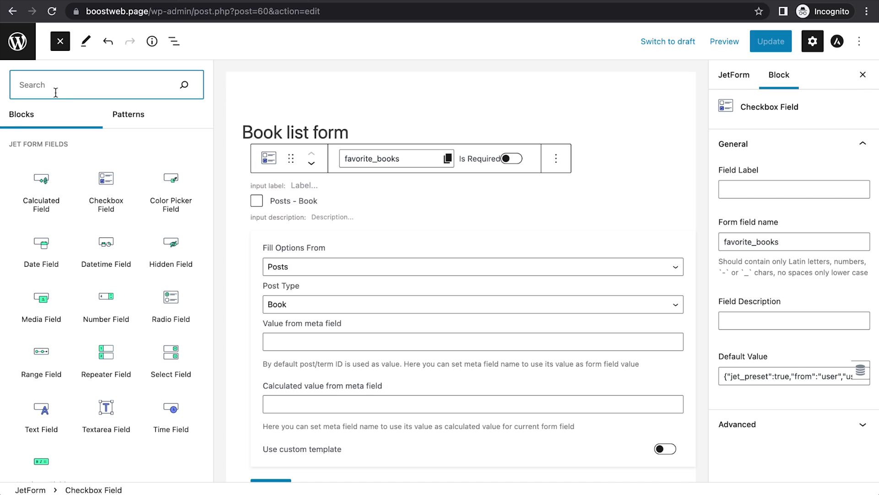
type("text")
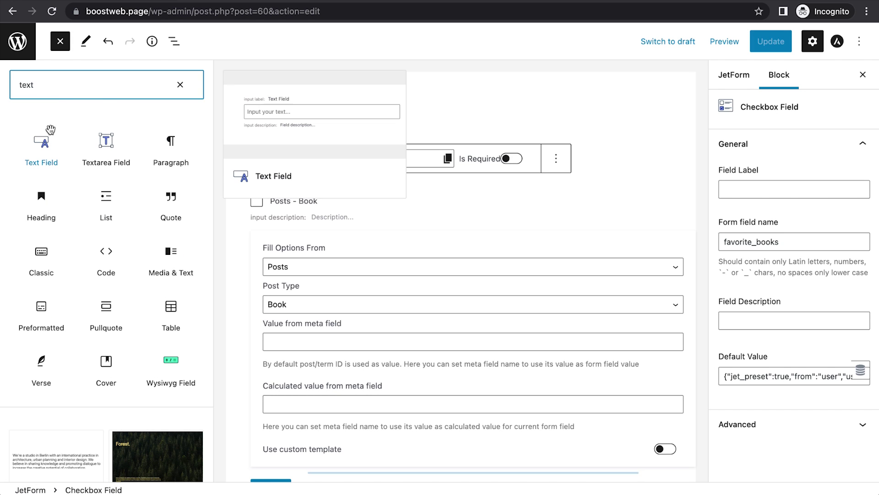
left_click(42, 142)
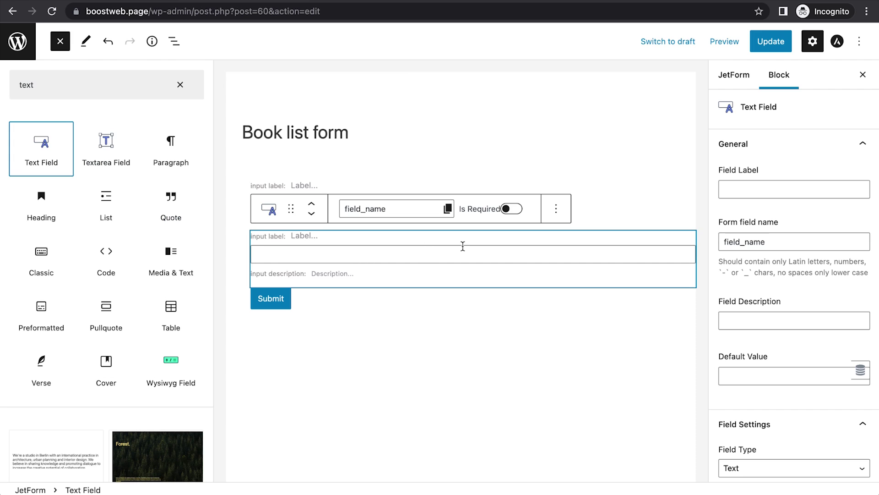
double_click(740, 243)
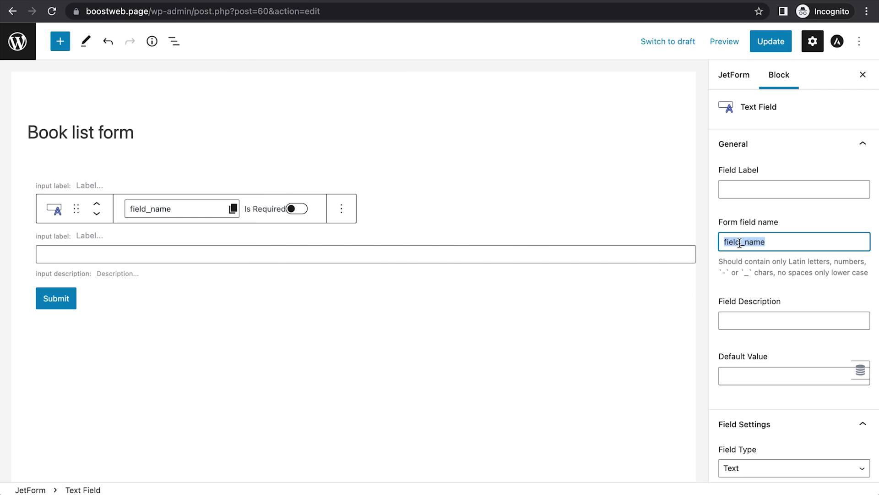
type("email")
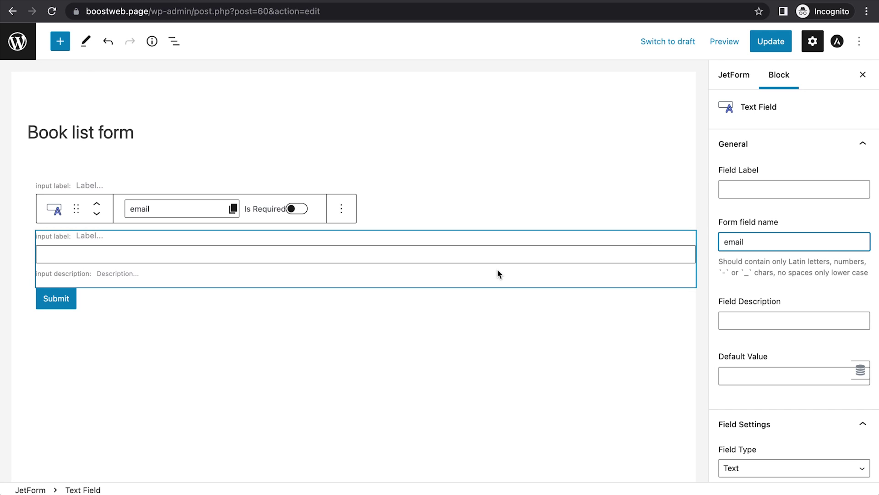
scroll(632, 348, "down", 1)
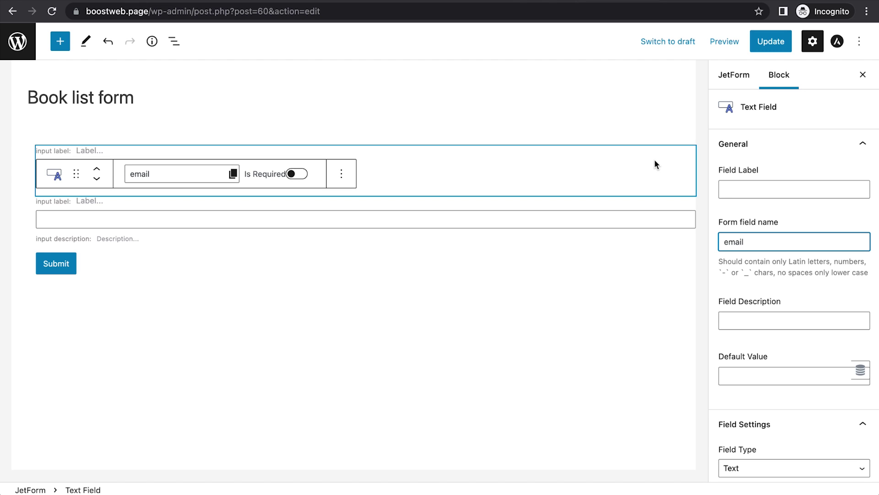
left_click(728, 80)
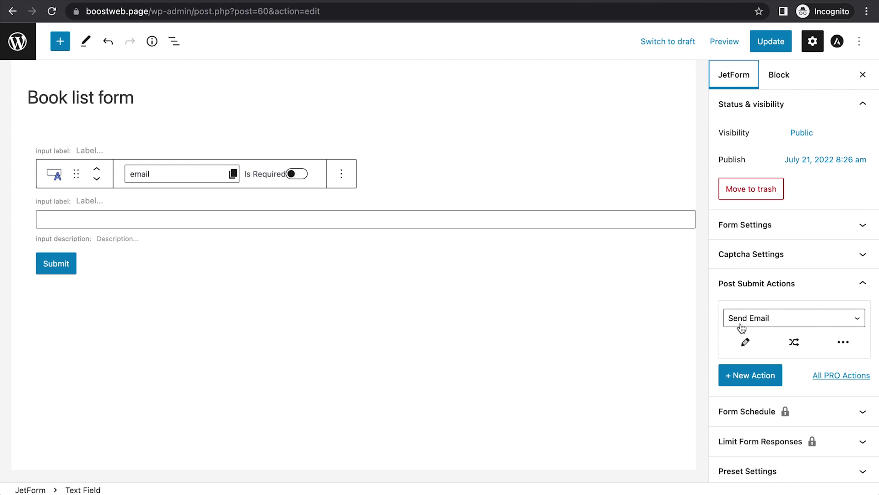
Step: Make the Send Email action mail the address from the email form field
left_click(798, 324)
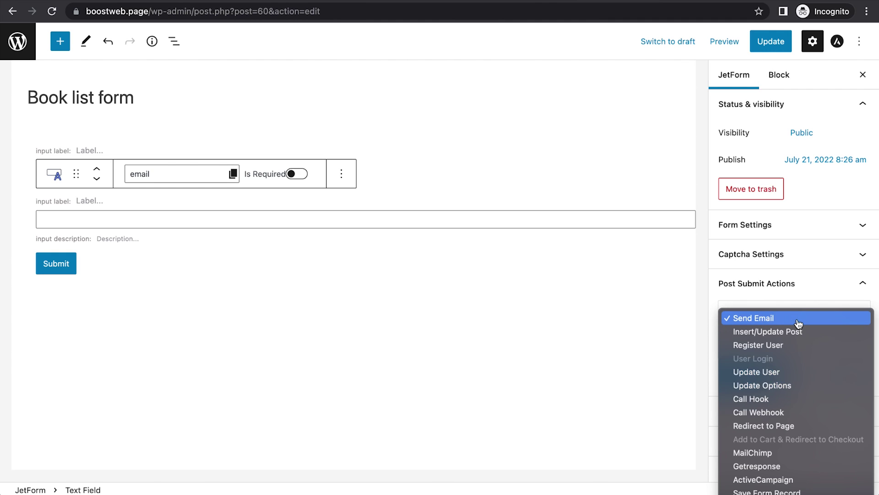
left_click(750, 322)
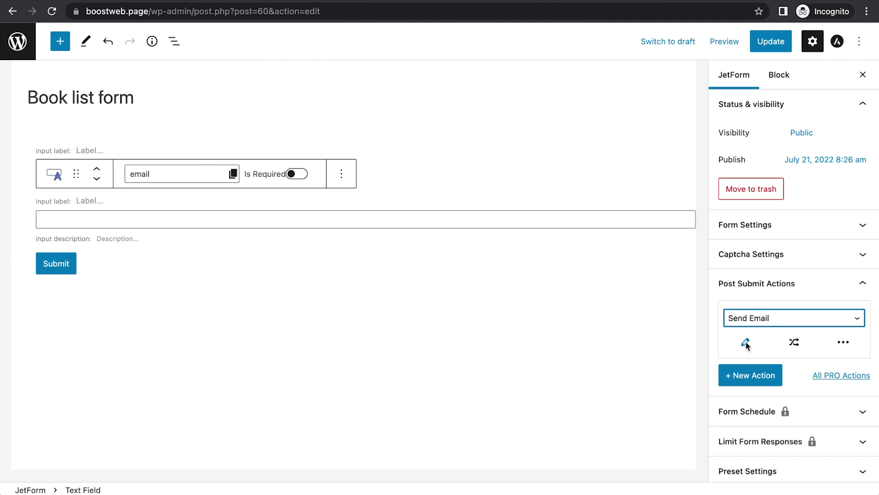
left_click(746, 344)
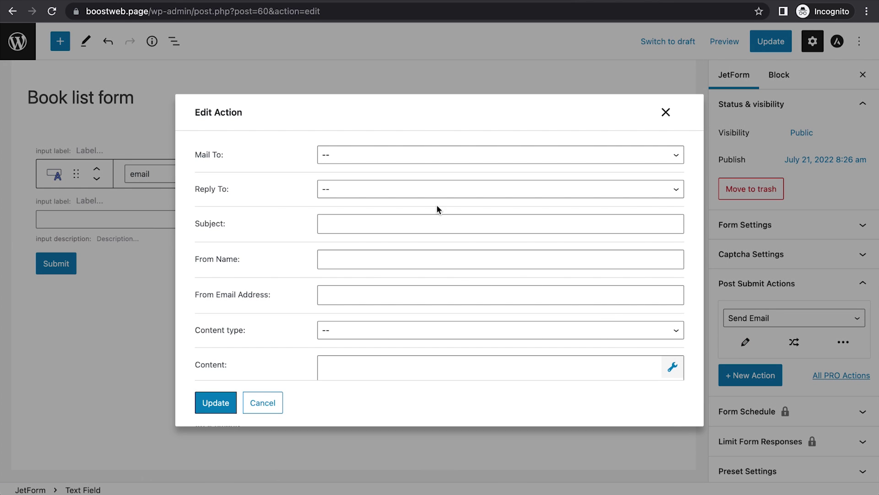
left_click(365, 155)
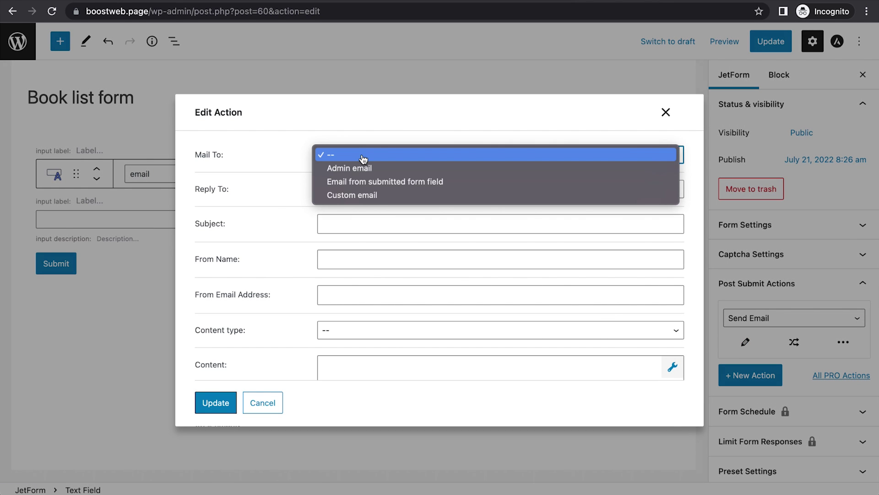
left_click(355, 182)
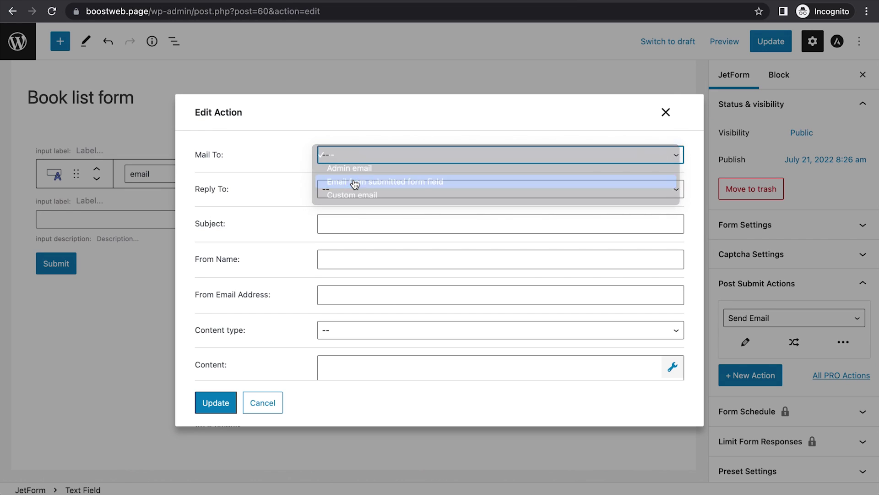
left_click(352, 189)
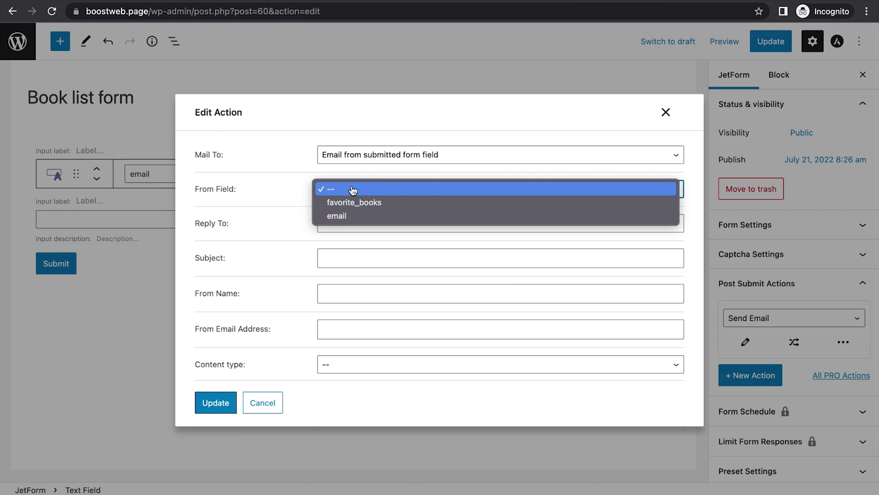
left_click(338, 216)
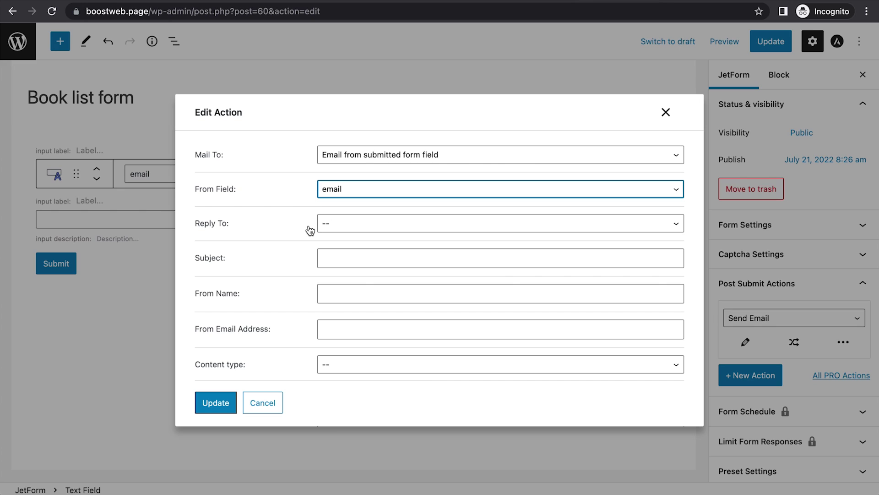
Step: Set the email subject to 'These are my favorite books' and content type to HTML
left_click(337, 257)
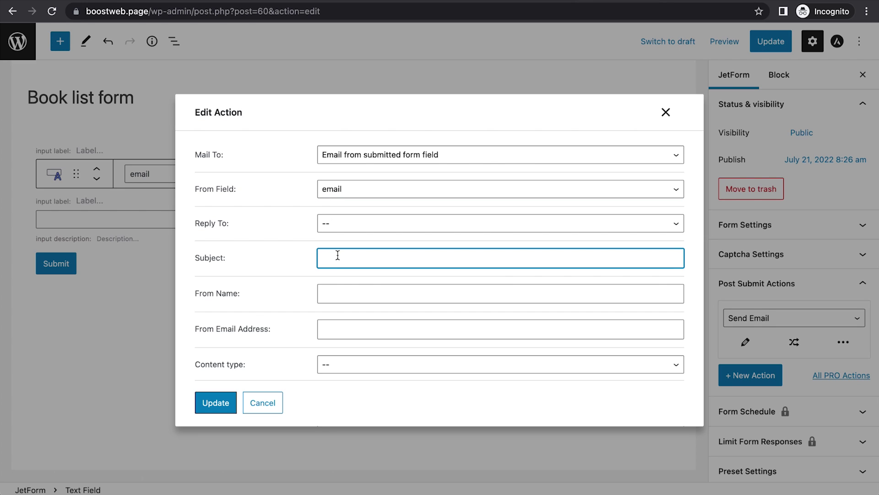
type("These are my favorite books")
scroll(351, 284, "down", 1)
scroll(351, 284, "down", 2)
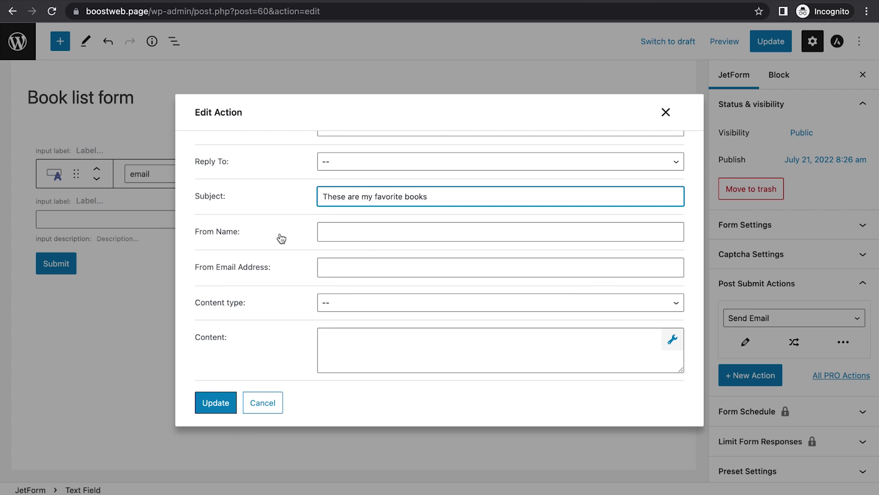
scroll(363, 259, "down", 3)
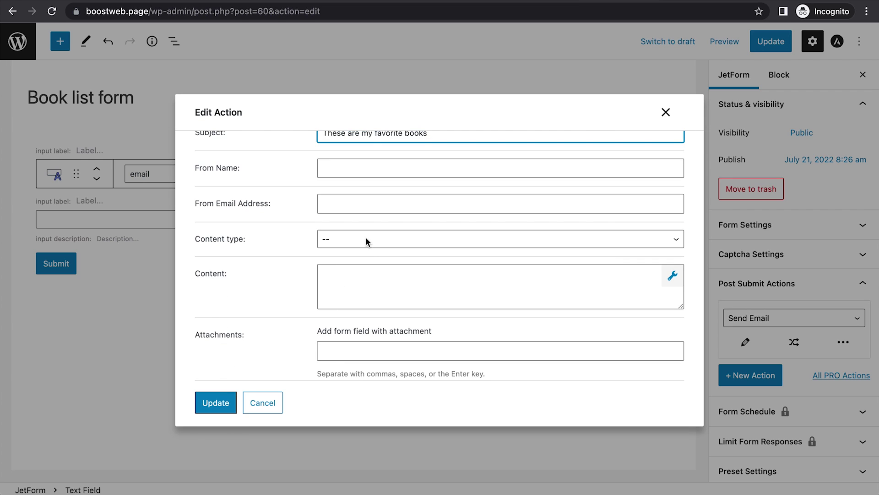
left_click(365, 240)
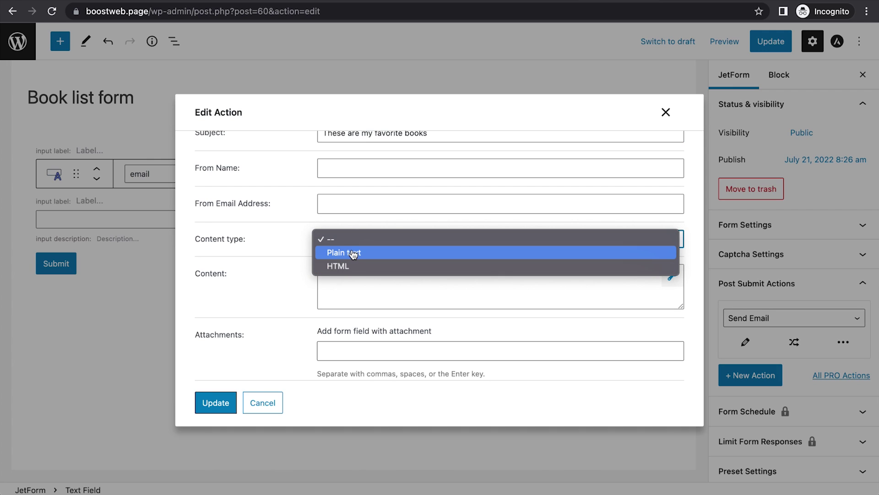
left_click(355, 267)
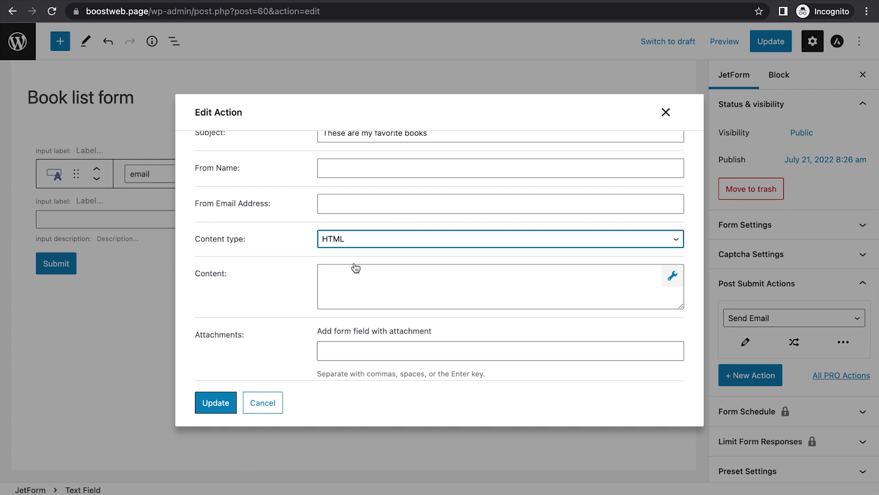
scroll(263, 301, "down", 1)
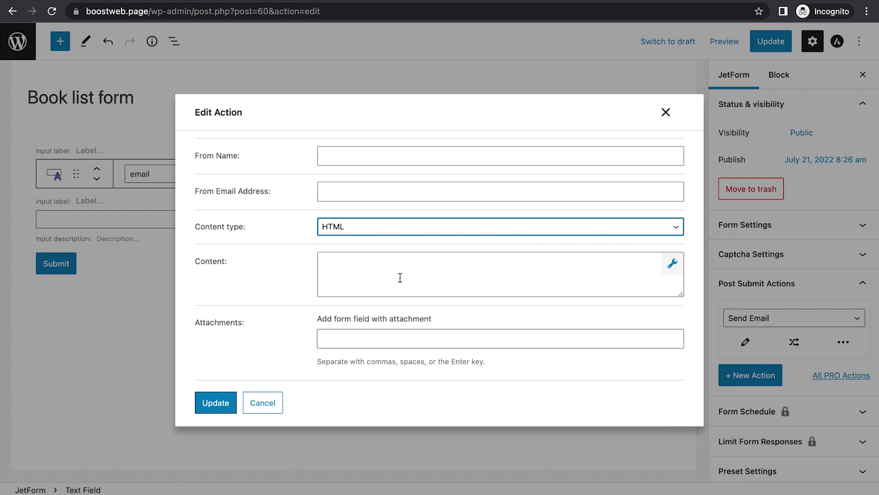
Step: Copy the prepared email body containing the %favorite_books|post_titles_by_ids% macro from TextEdit
key("super+Tab")
key("super+Tab")
key("super+Tab")
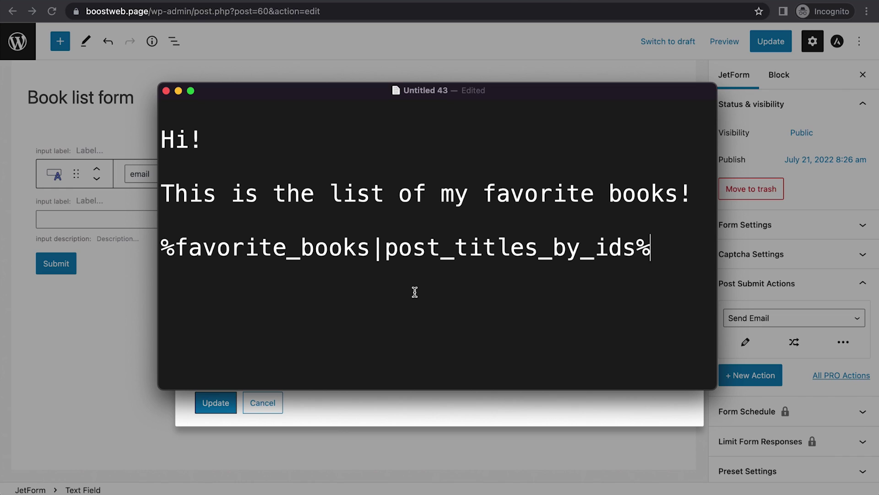
left_click(207, 260)
triple_click(227, 251)
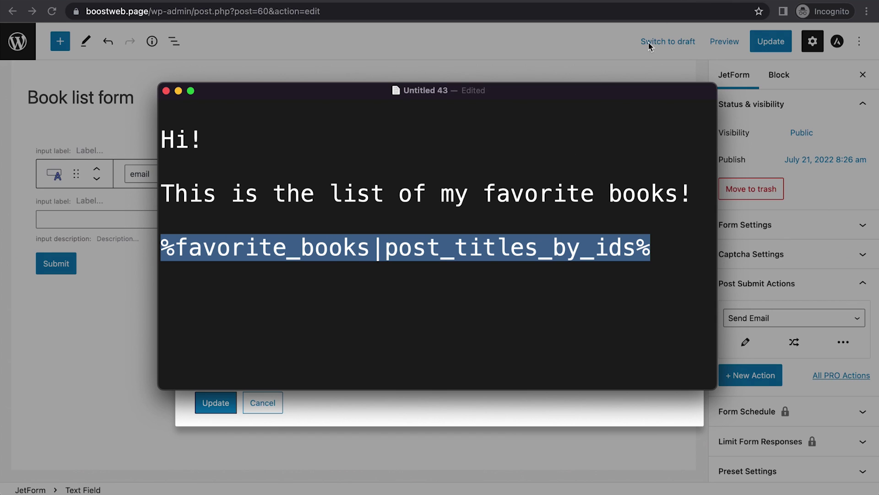
left_click(607, 243)
key("super+a")
key("super+c")
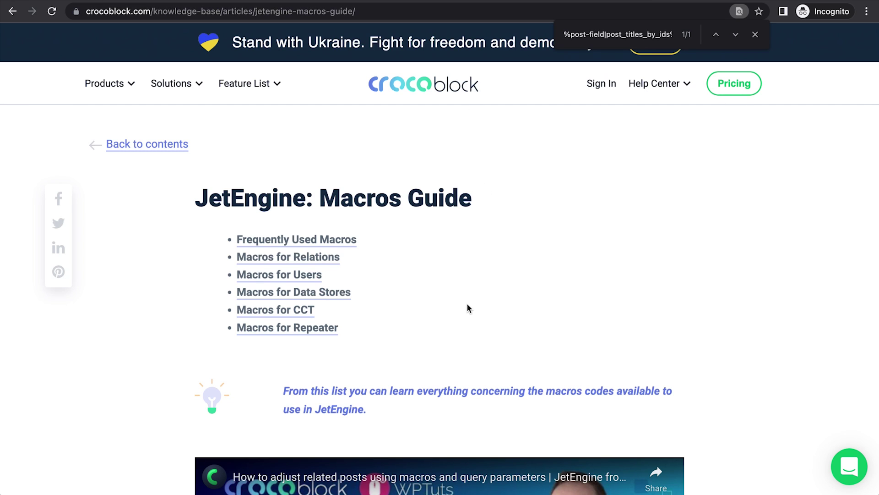
Step: Look up the %post-field|post_titles_by_ids% macro in the JetEngine Macros Guide
scroll(468, 305, "down", 15)
scroll(466, 303, "down", 15)
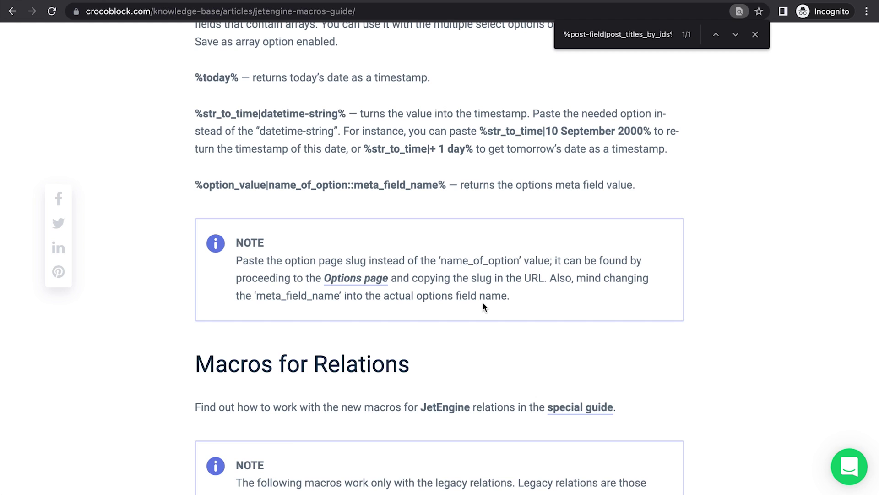
scroll(466, 357, "down", 8)
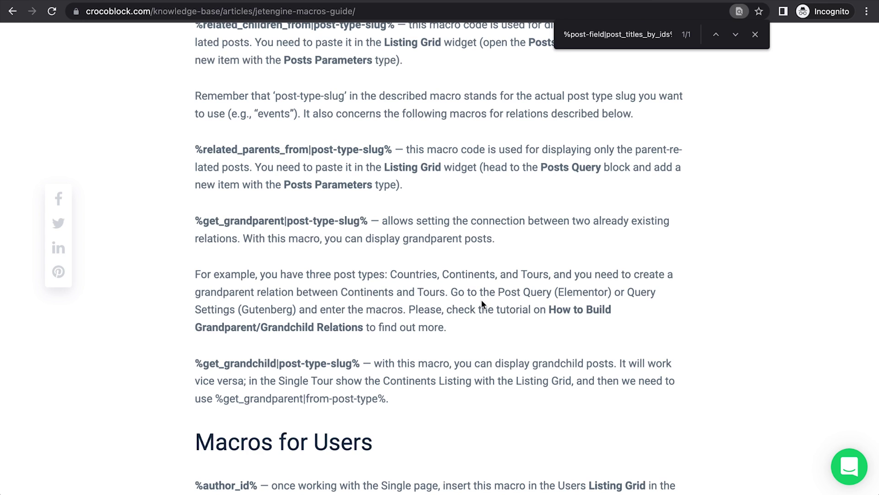
left_click(634, 33)
key("Return")
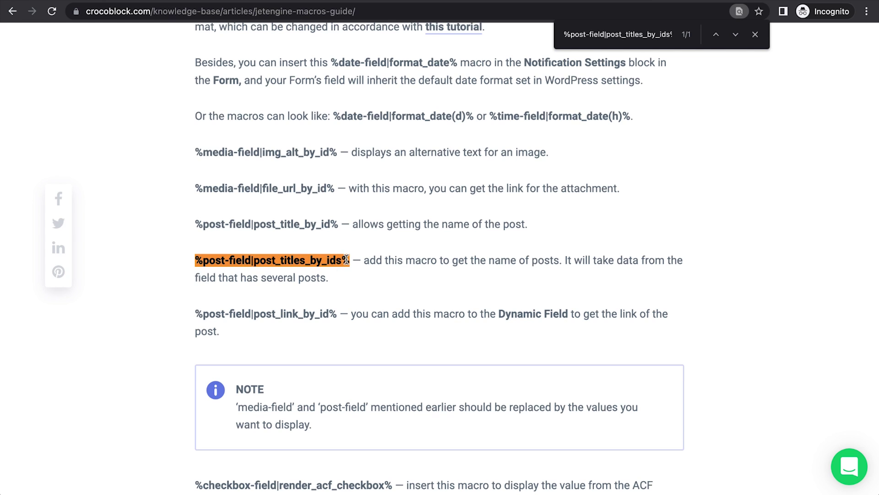
left_click_drag(254, 261, 311, 263)
left_click(301, 262)
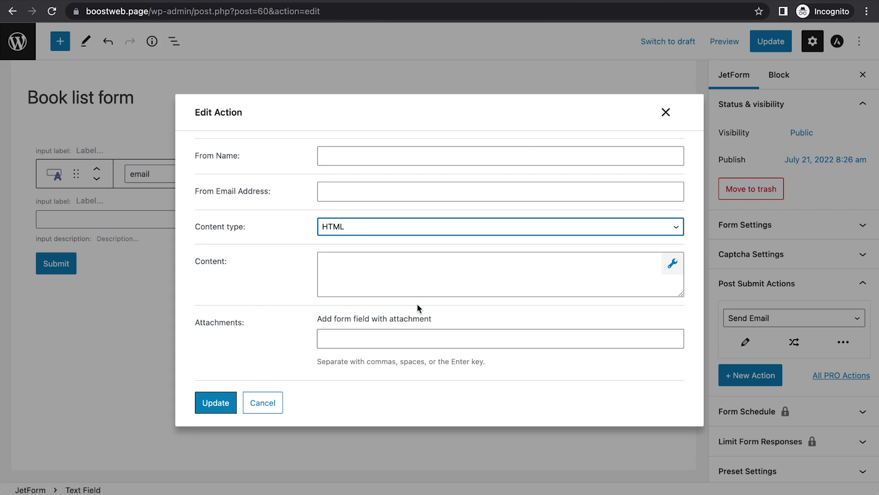
Step: Paste the prepared body into the email Content, then save the action and the form
left_click(398, 270)
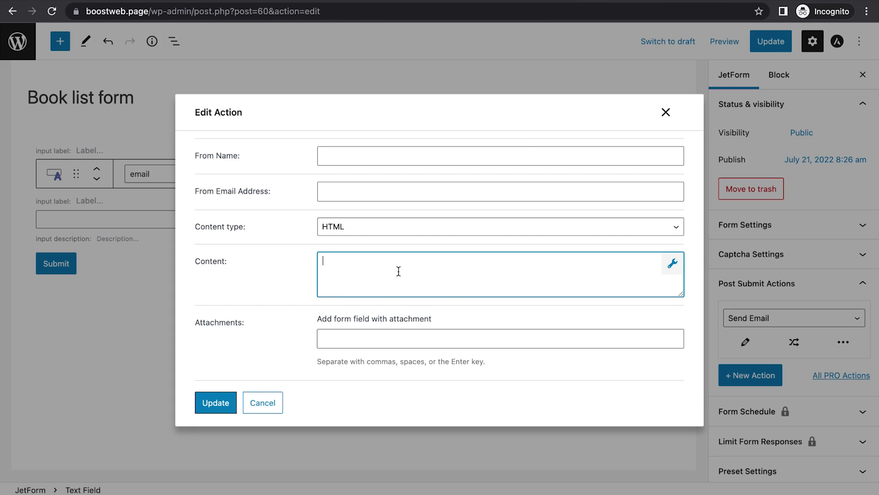
key("super+v")
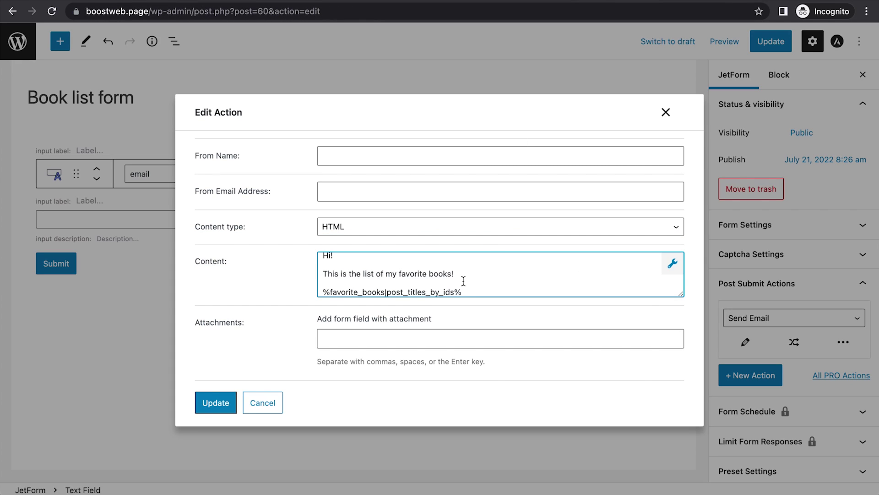
scroll(463, 280, "down", 1)
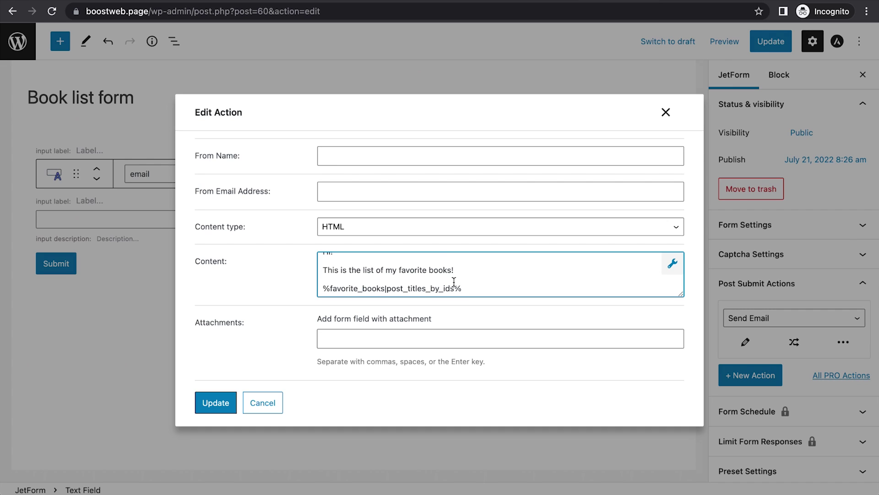
left_click(386, 288, "shift")
left_click(502, 285)
left_click(234, 409)
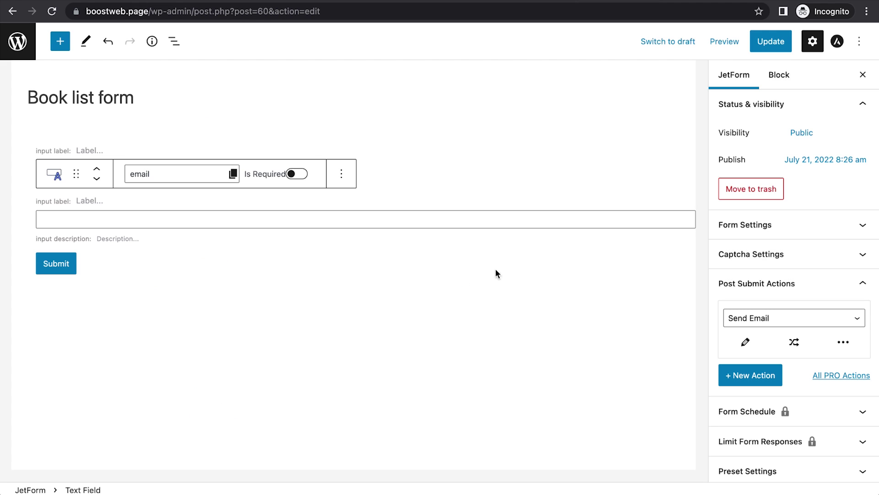
left_click(766, 46)
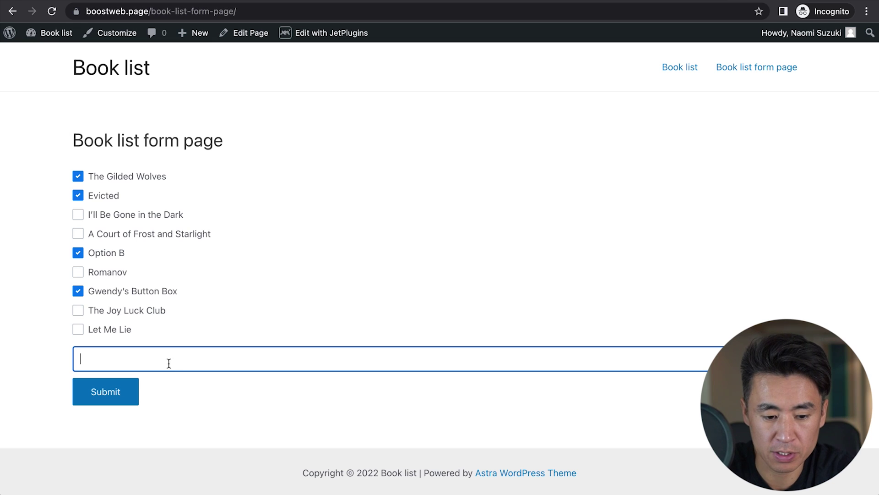
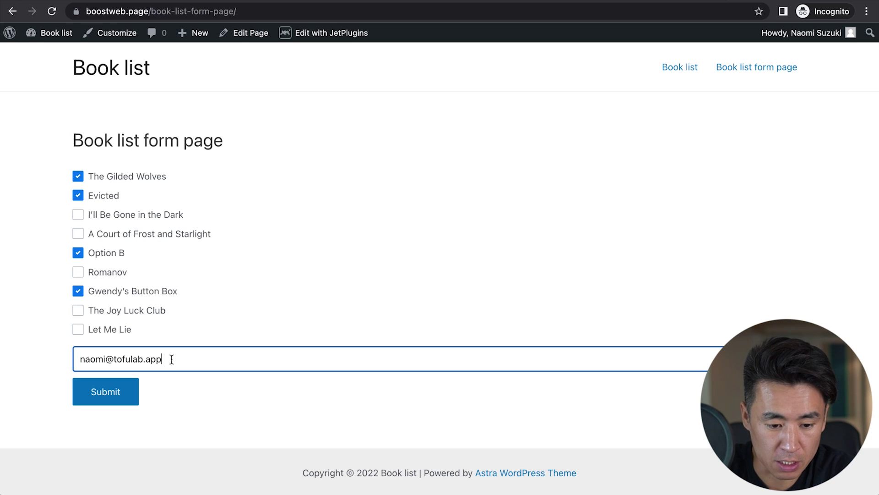
Step: Submit the Book list form with an email address, then check the received email in Thunderbird
left_click(108, 394)
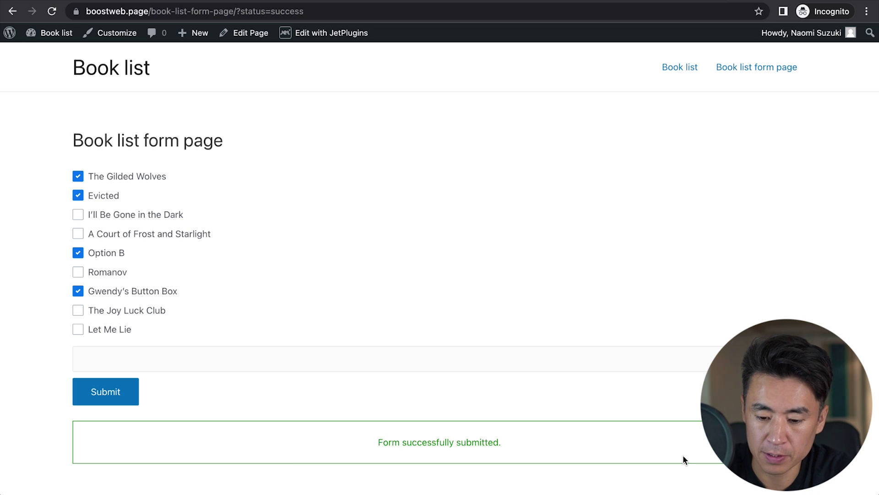
key("super+Tab")
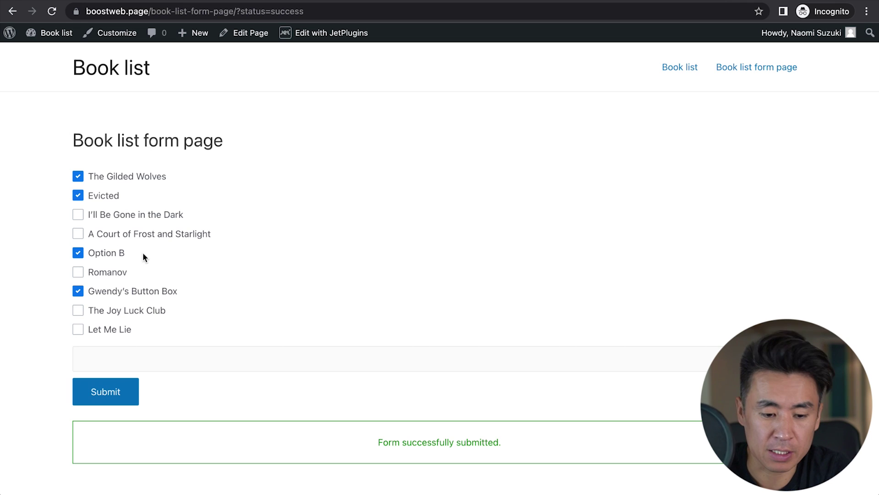
Step: Untick and re-tick The Gilded Wolves and Evicted on the form page
left_click(110, 178)
left_click(101, 195)
left_click(103, 183)
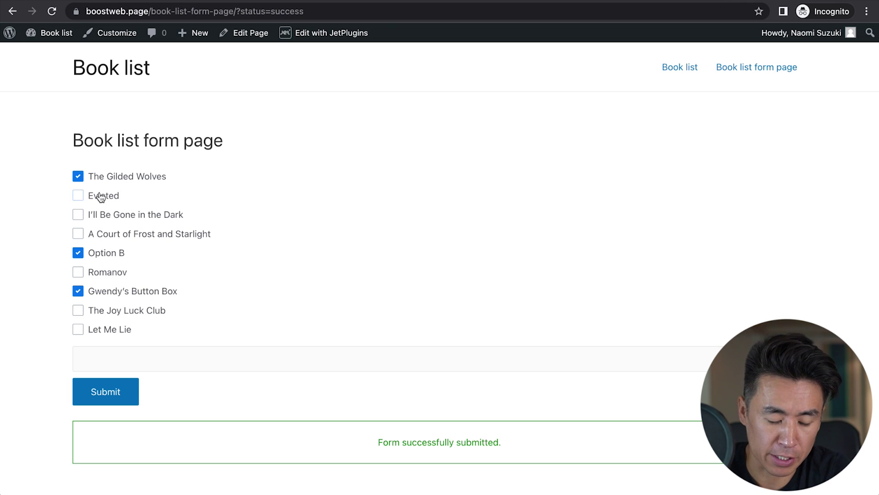
left_click(101, 196)
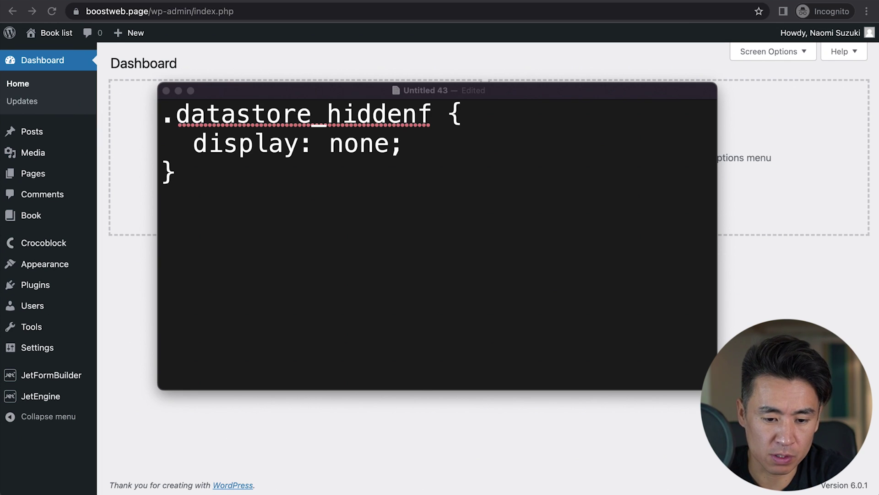
Step: Paste the .datastore_hiddenf { display: none; } rule into the customizer's Additional CSS
left_click(121, 248)
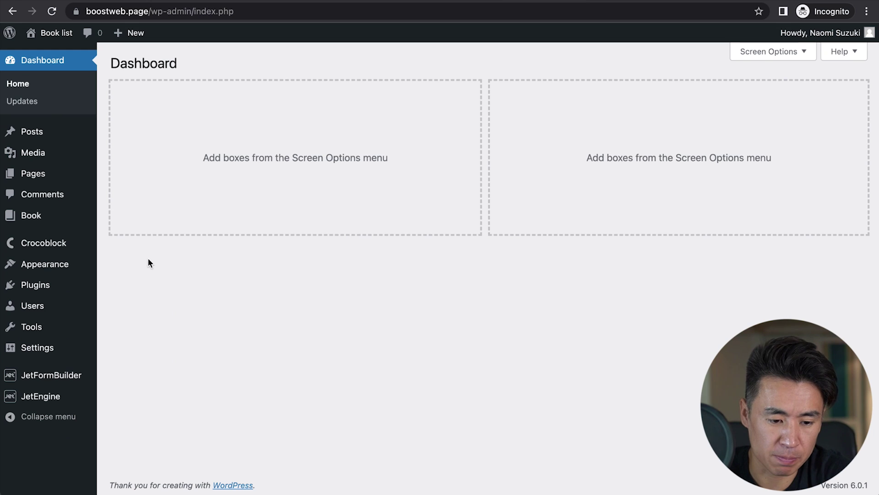
mouse_move(61, 263)
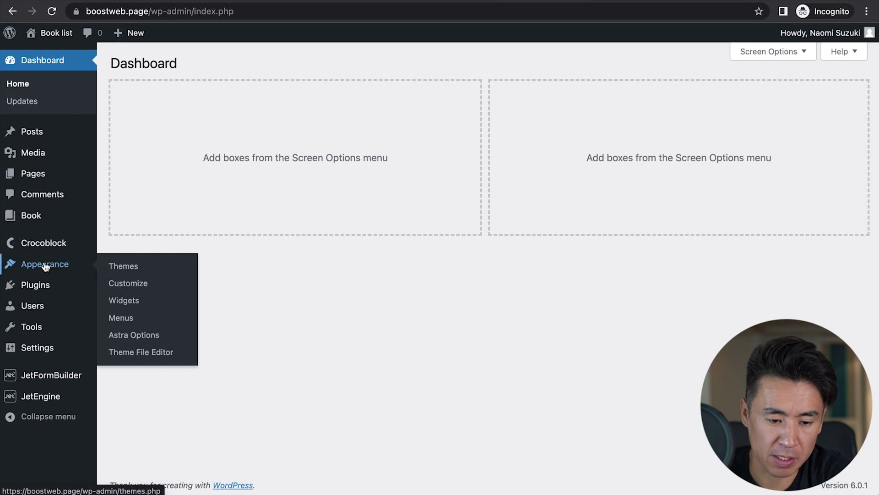
left_click(115, 285)
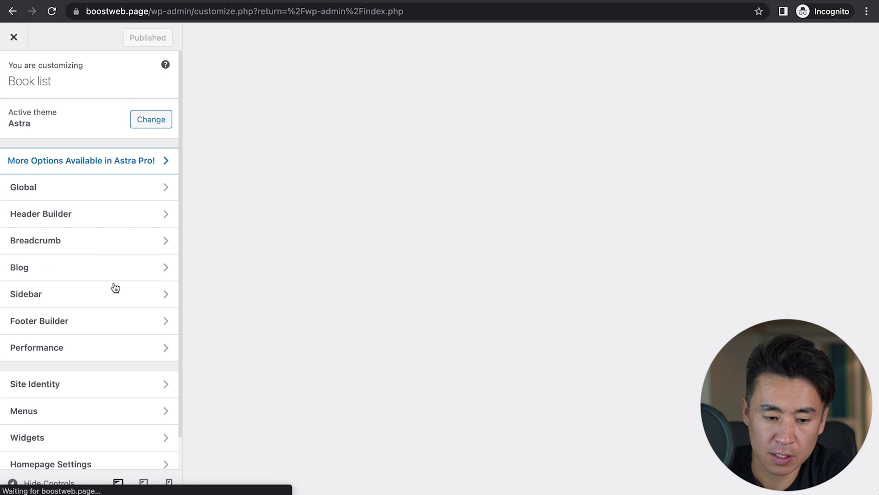
scroll(58, 349, "down", 1)
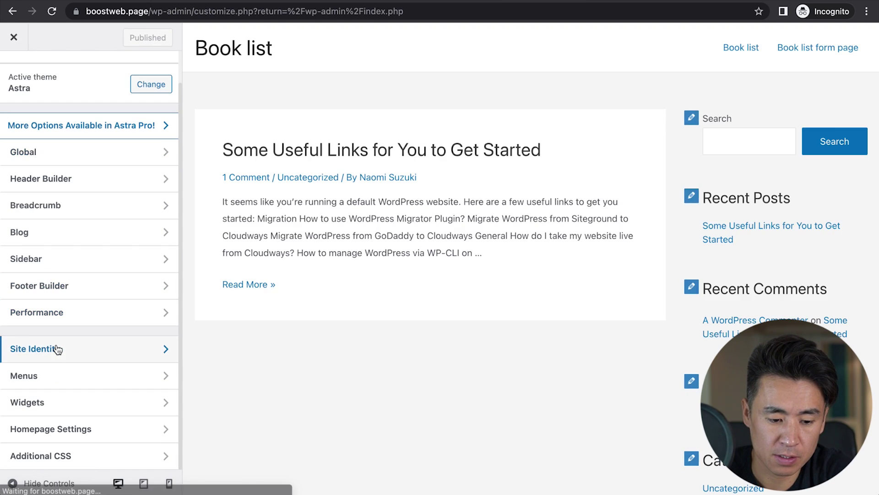
left_click(40, 456)
scroll(80, 399, "down", 5)
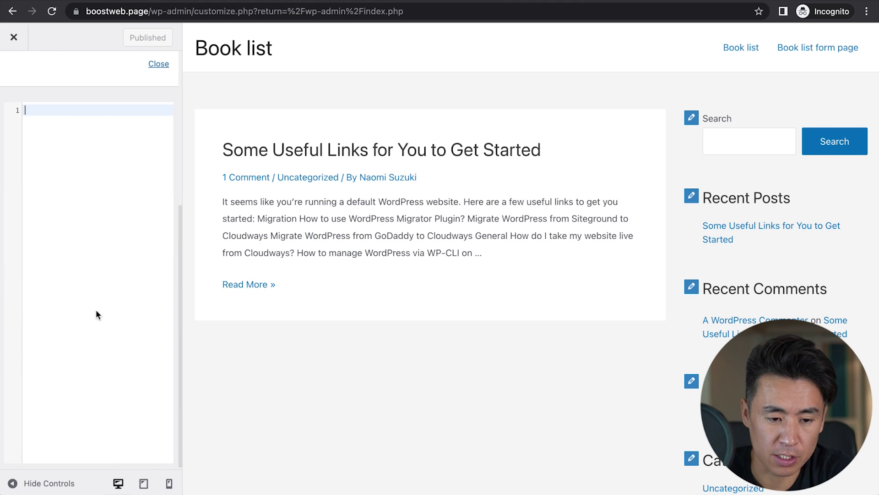
type(".datastore_hiddenf {   display: none; }")
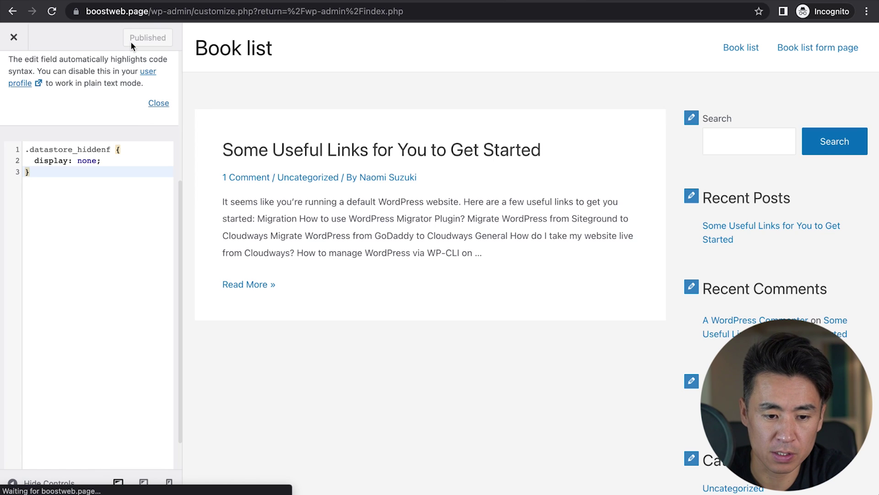
Step: Select the datastore_hiddenf class name in the rule, without its leading dot
double_click(92, 150)
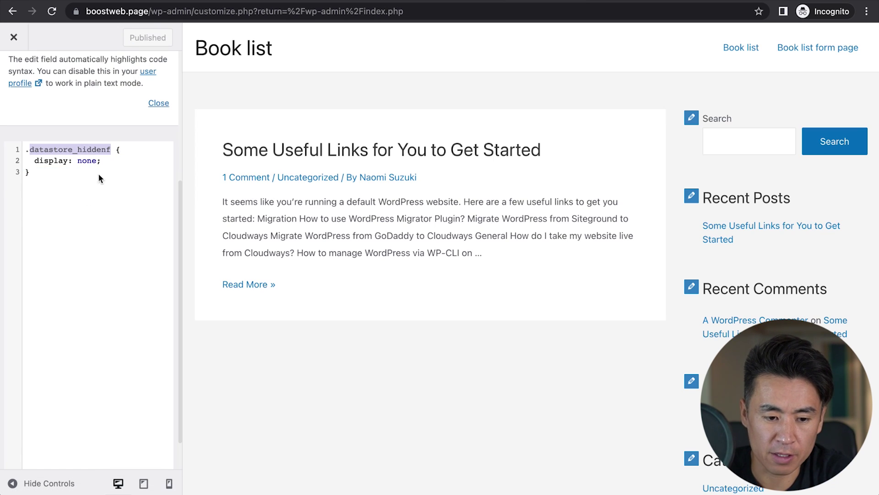
left_click(30, 150)
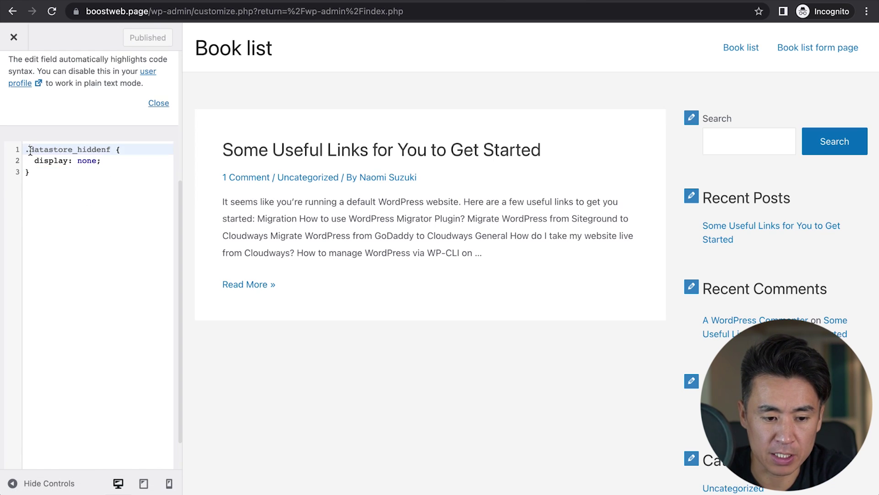
left_click_drag(26, 150, 110, 150)
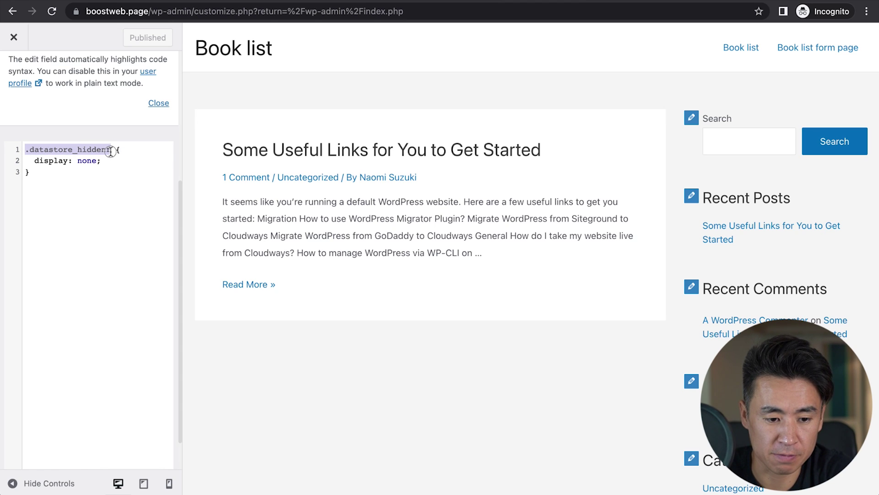
left_click_drag(29, 150, 112, 151)
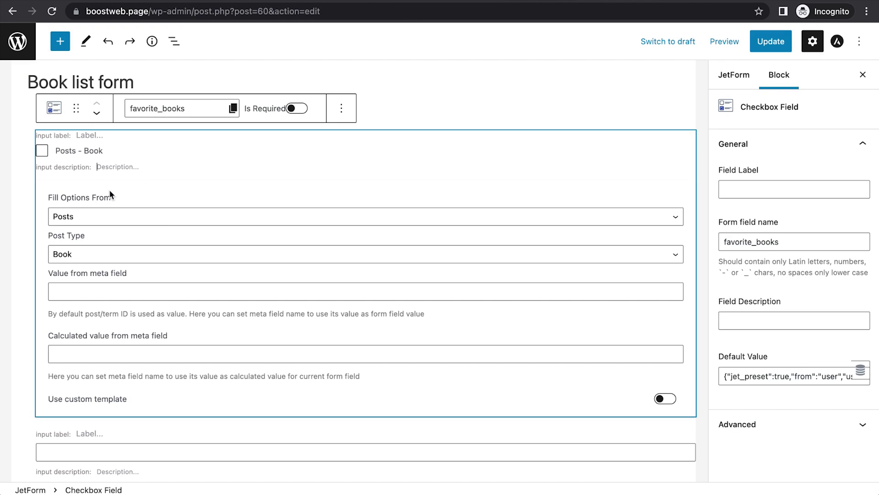
Step: Wrap the favorite_books checkbox field in a Group block from its block options menu
scroll(323, 378, "down", 3)
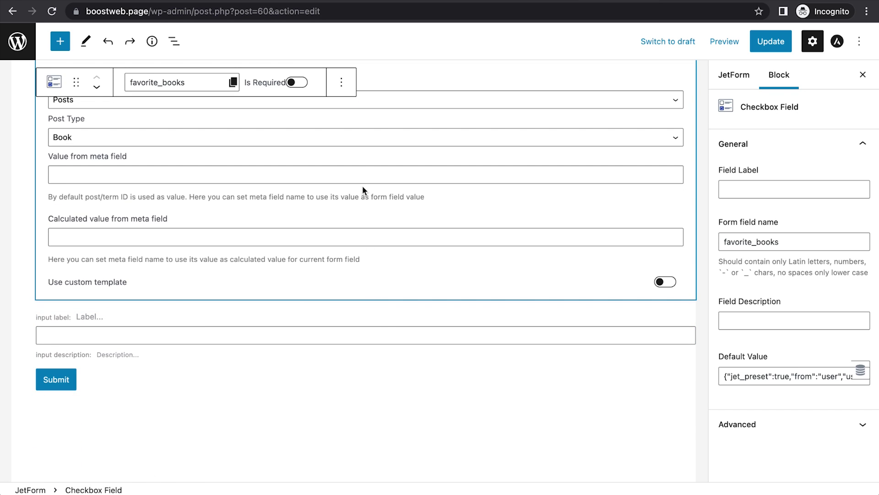
scroll(230, 185, "up", 3)
left_click(342, 130)
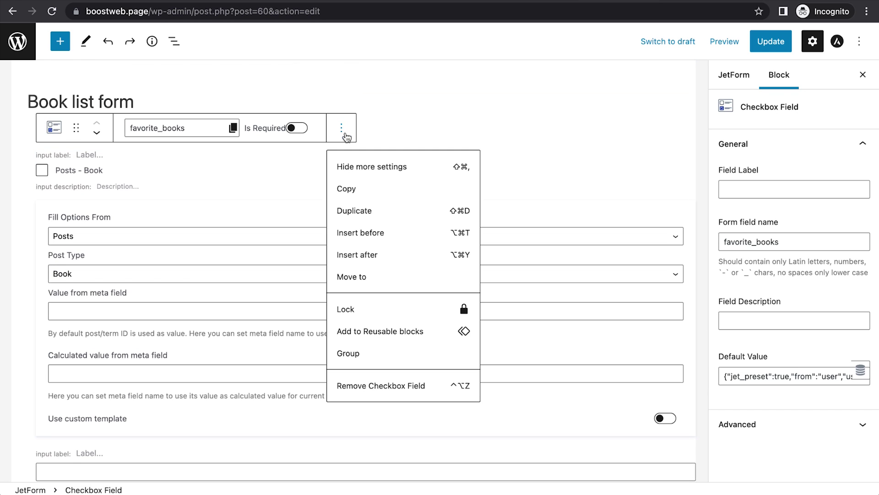
left_click(349, 355)
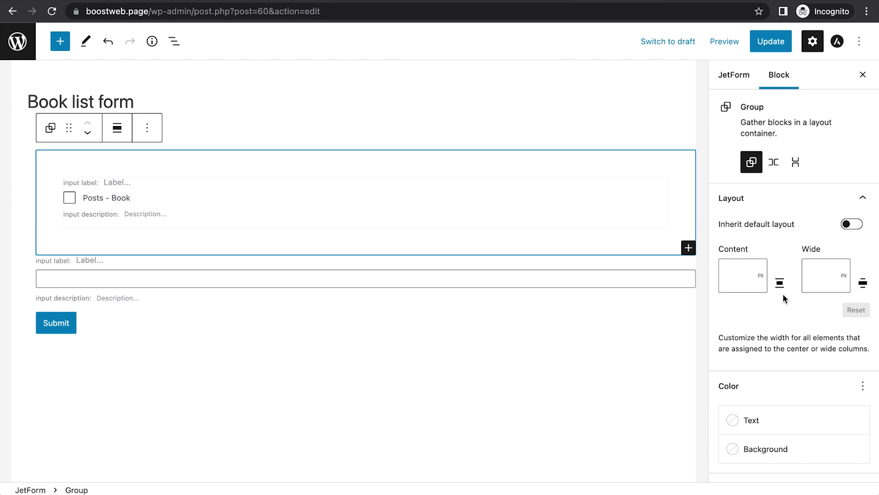
scroll(795, 389, "down", 10)
scroll(795, 389, "up", 7)
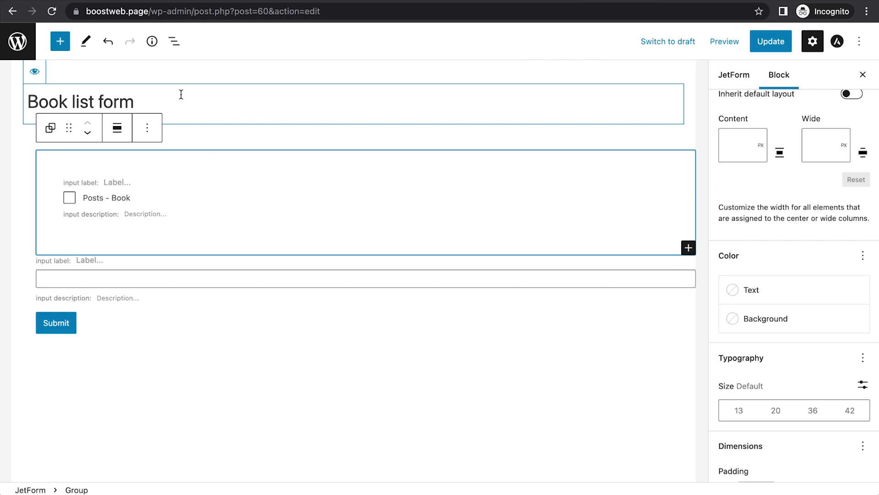
Step: Enter datastore_hiddenf as the Group block's additional CSS class and update the form
left_click(175, 42)
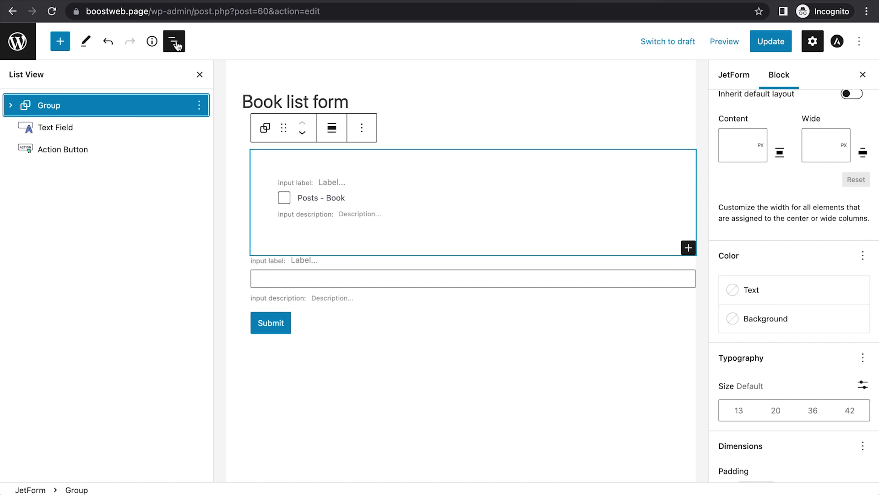
left_click(11, 107)
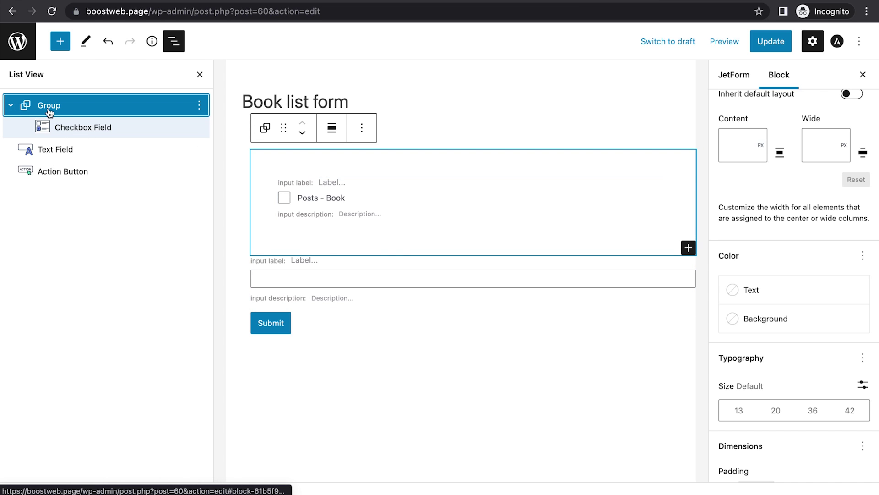
scroll(805, 344, "down", 8)
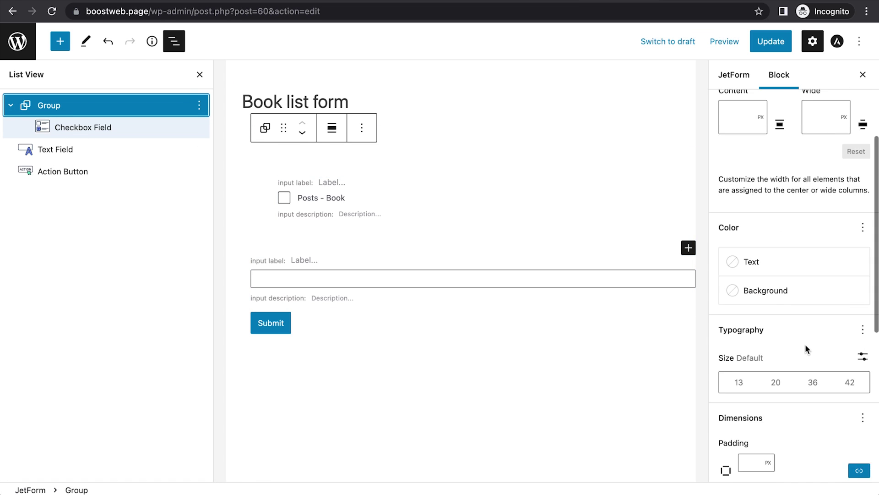
left_click(815, 478)
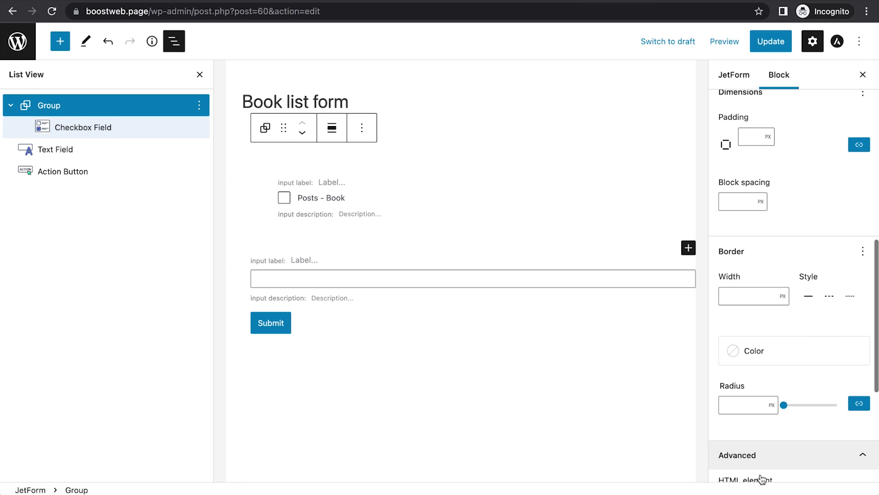
scroll(799, 422, "down", 5)
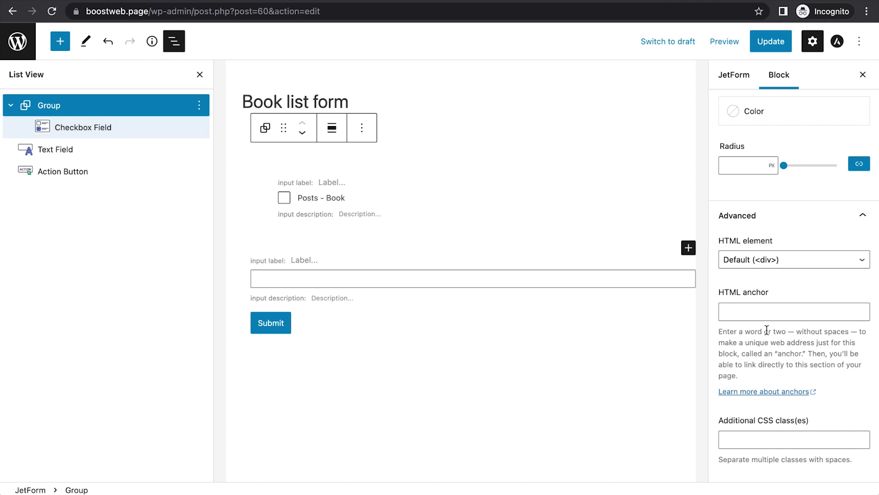
left_click(768, 438)
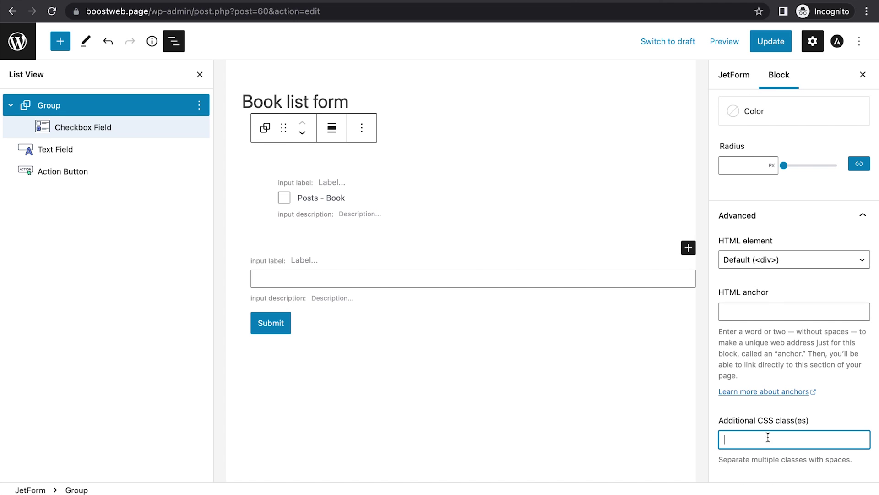
type("datastore_hiddenf")
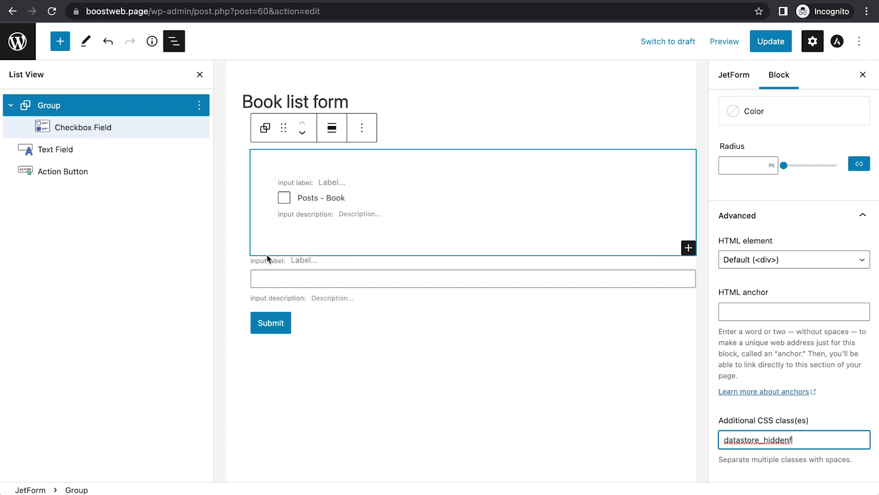
double_click(746, 440)
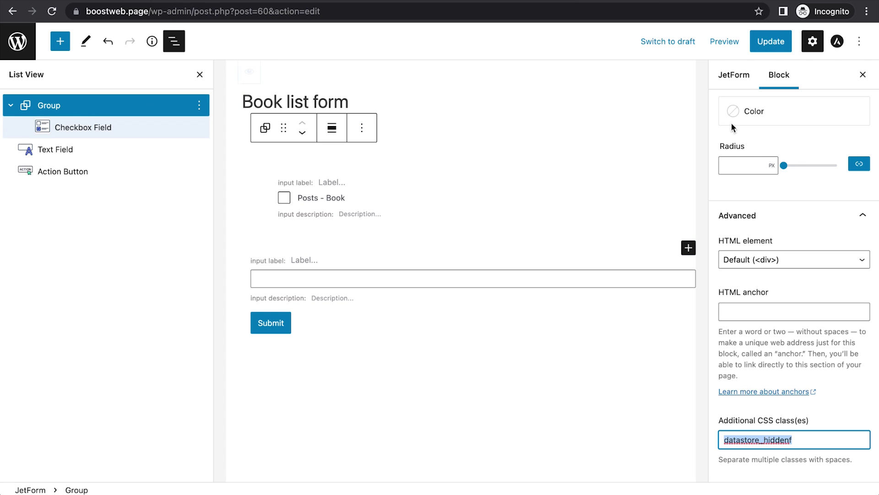
left_click(771, 44)
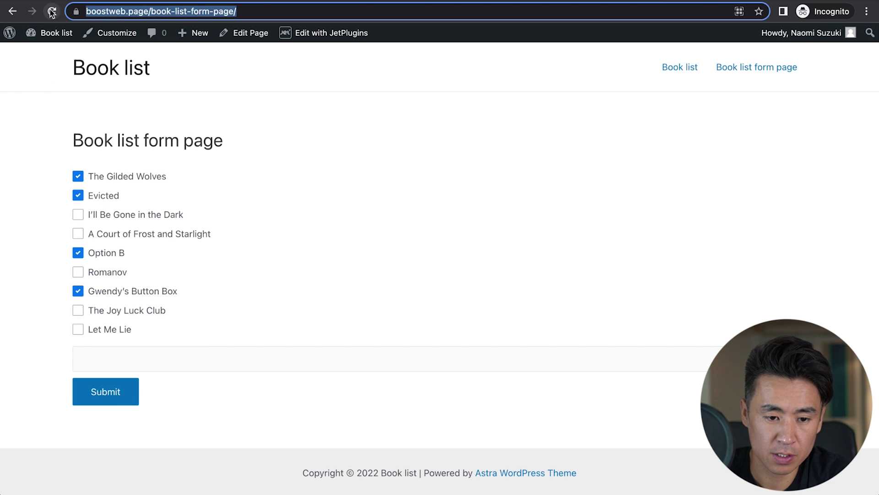
Step: Reload the form page, with the checkboxes now hidden, and submit it with an email address
left_click(52, 11)
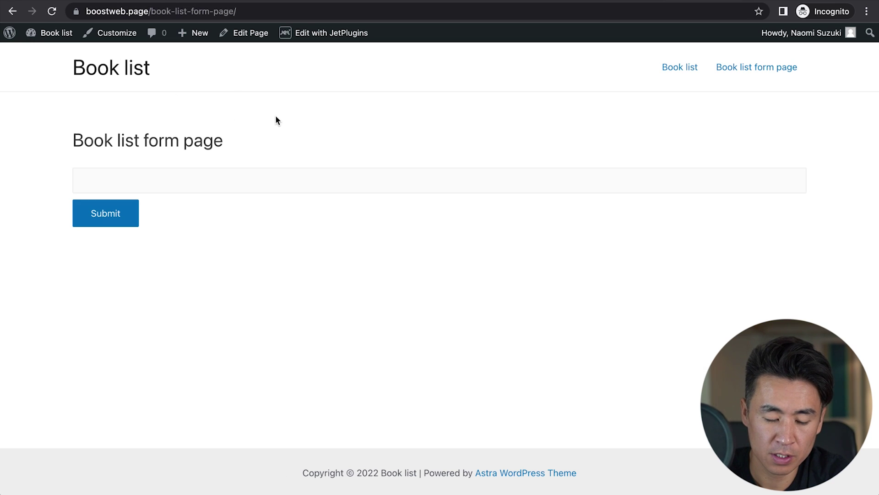
left_click(207, 179)
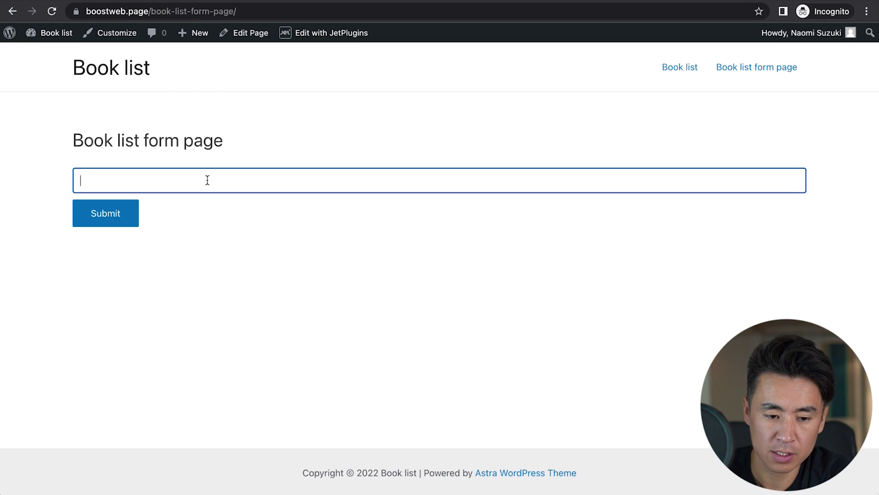
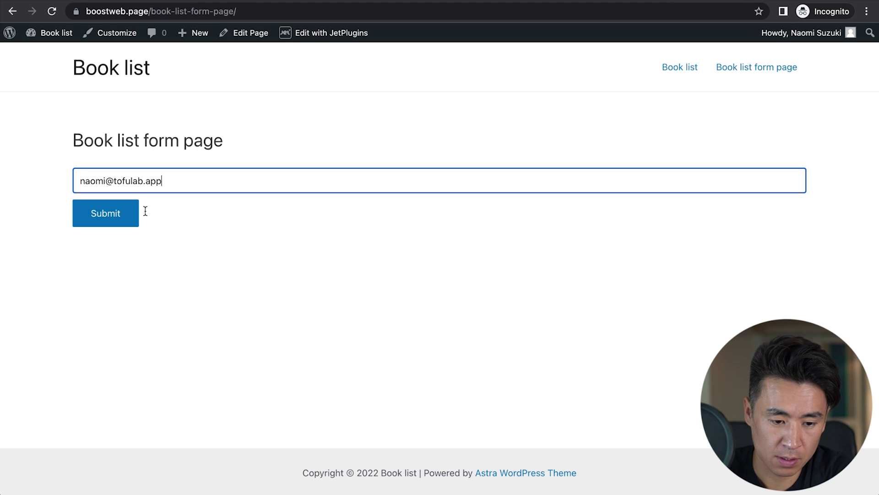
left_click(108, 213)
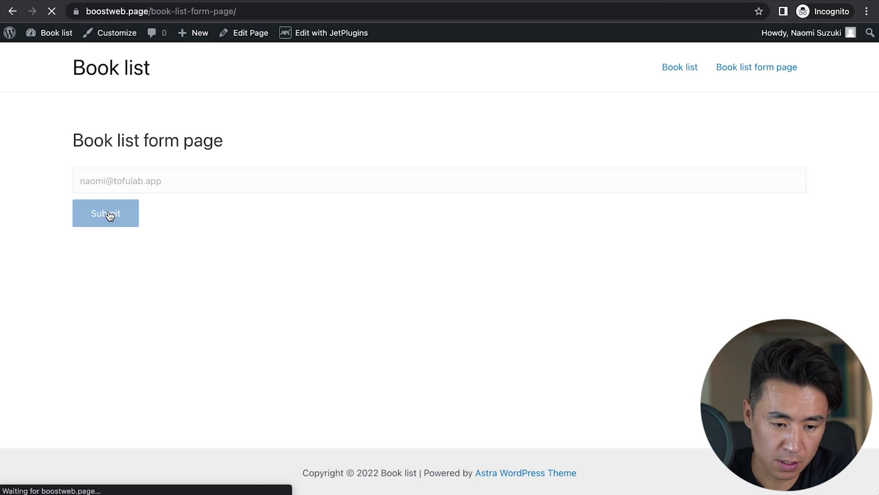